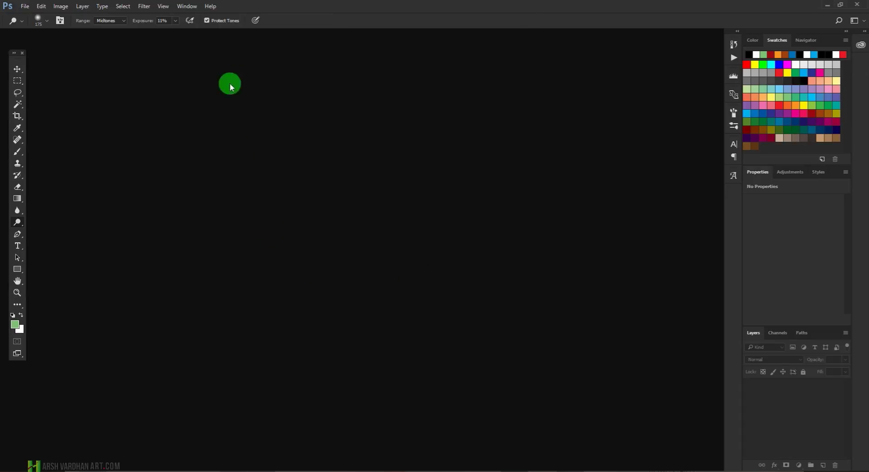
Step: Create a new 1920 × 1080 px document with a white background via File > New
left_click(25, 6)
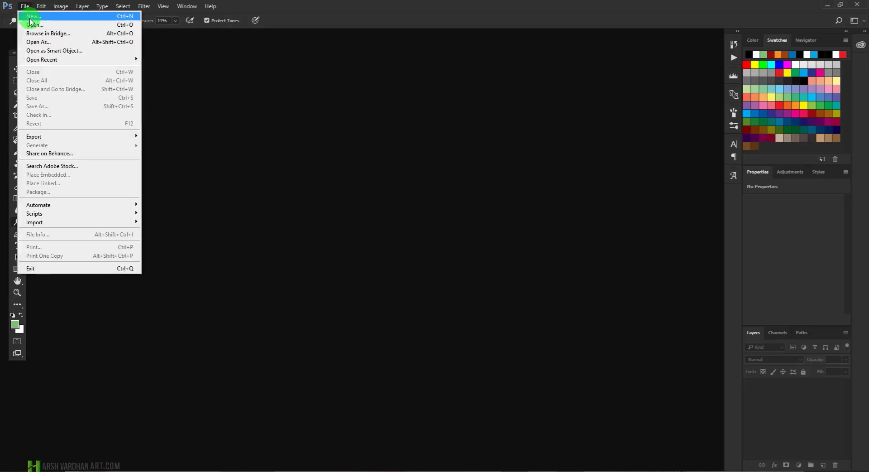
left_click(31, 17)
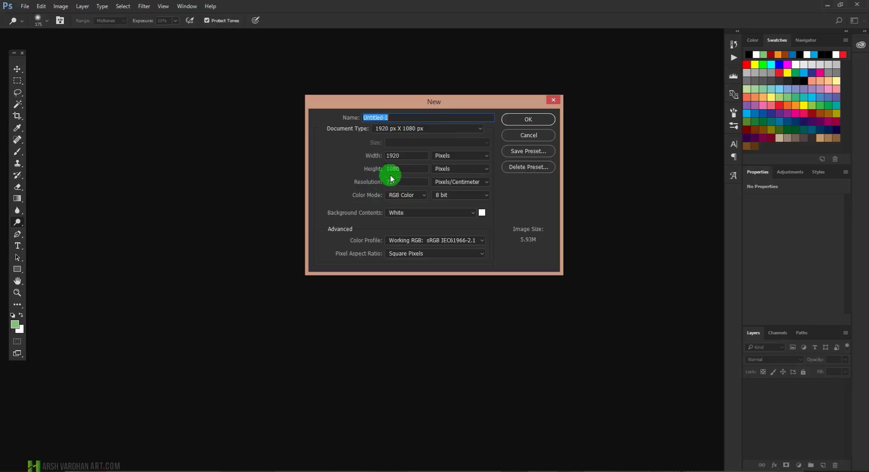
left_click(538, 120)
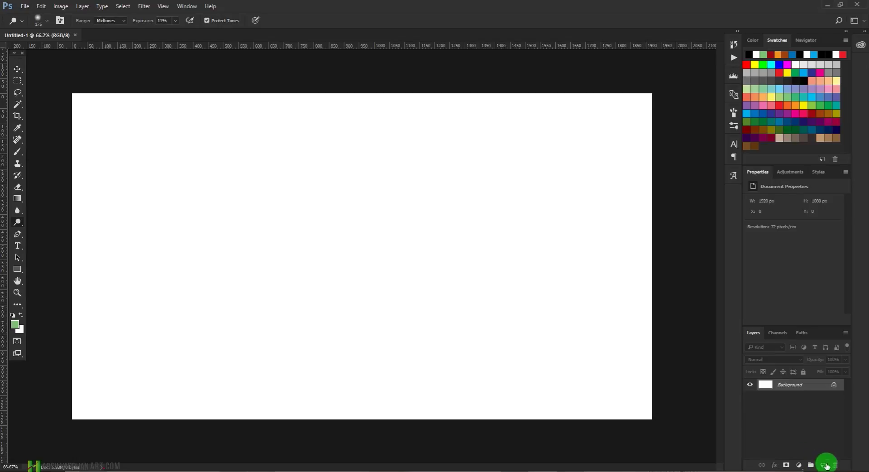
Step: Add an empty Layer 1 and pick the Chalk 60 pixels brush preset
left_click(824, 467)
left_click(606, 288)
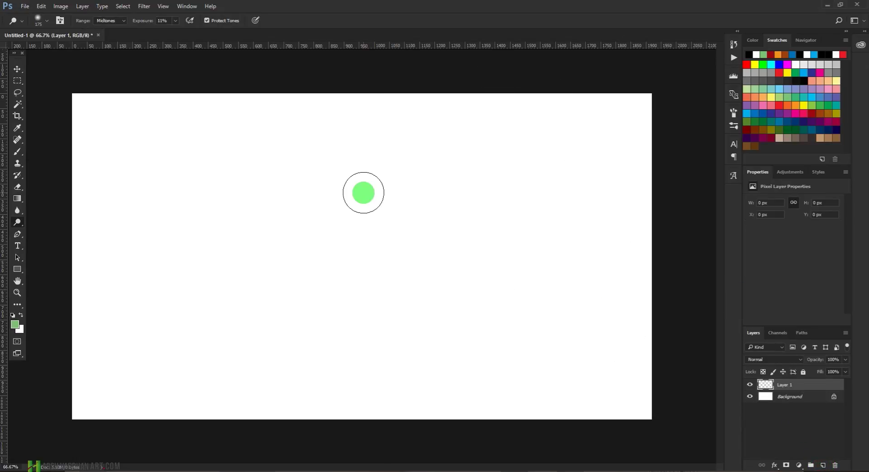
left_click(17, 153)
left_click(50, 22)
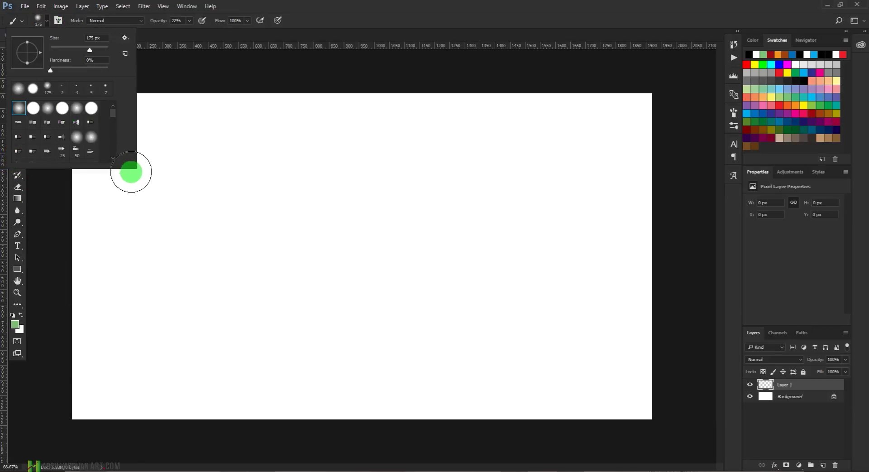
left_click_drag(135, 167, 155, 352)
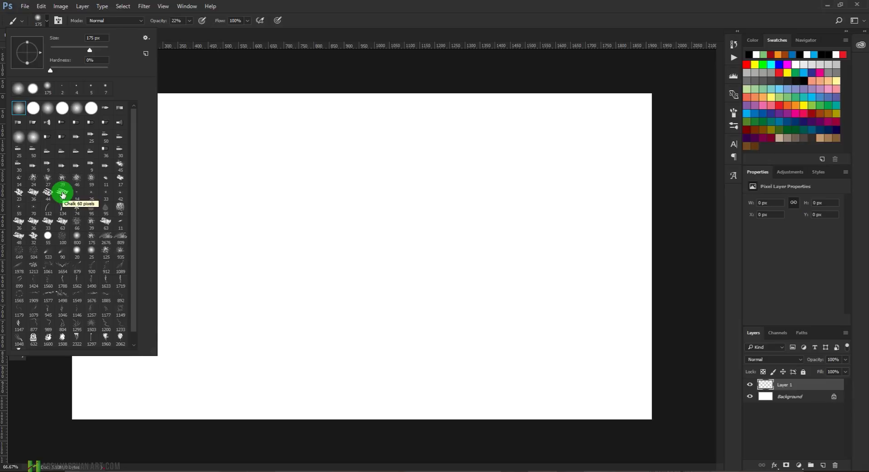
left_click(63, 194)
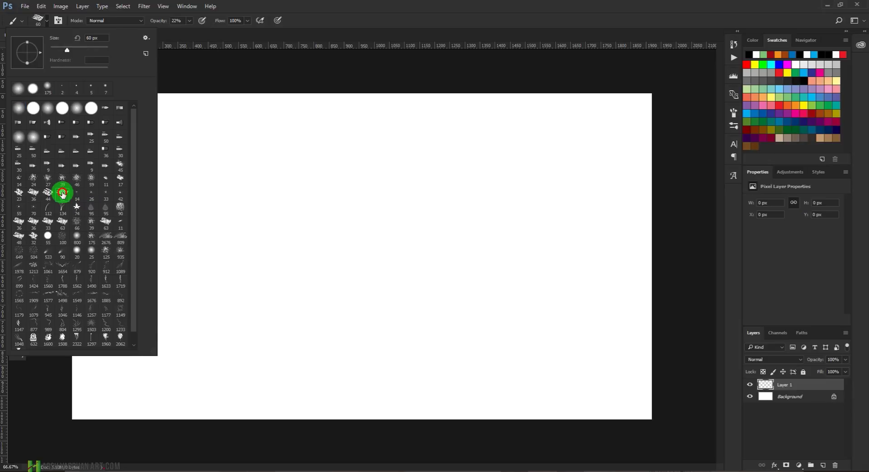
Step: Reset the painting colours to default black and white
left_click(351, 5)
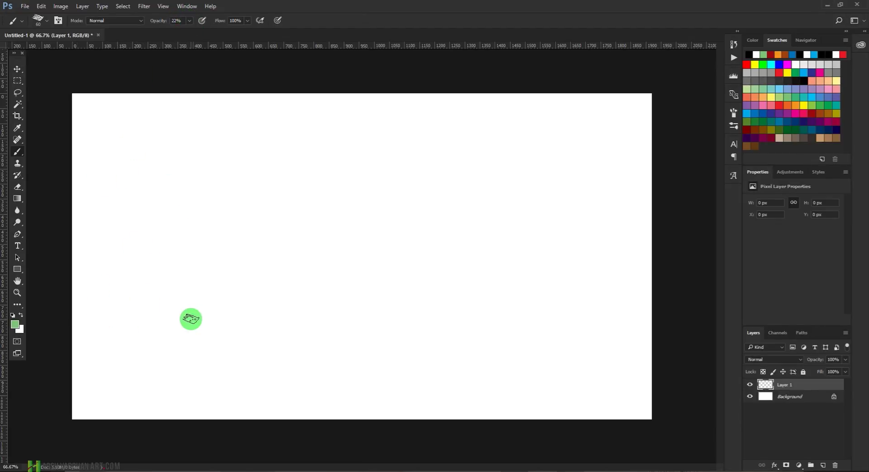
left_click(24, 327)
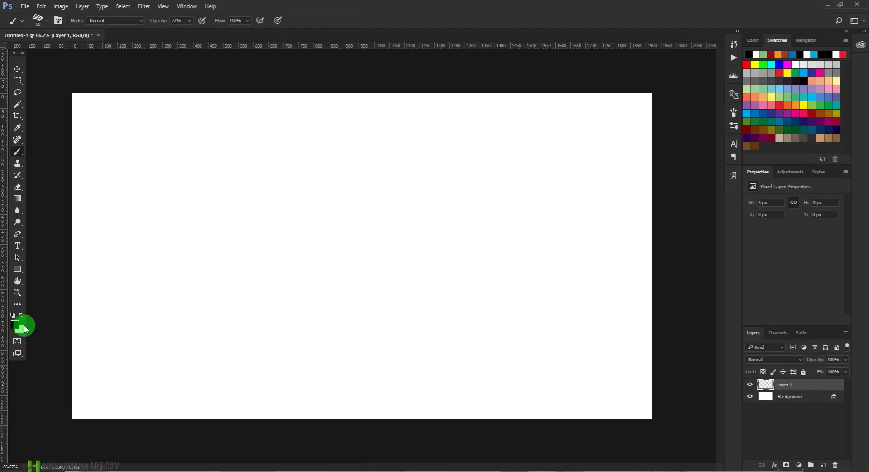
left_click(24, 331)
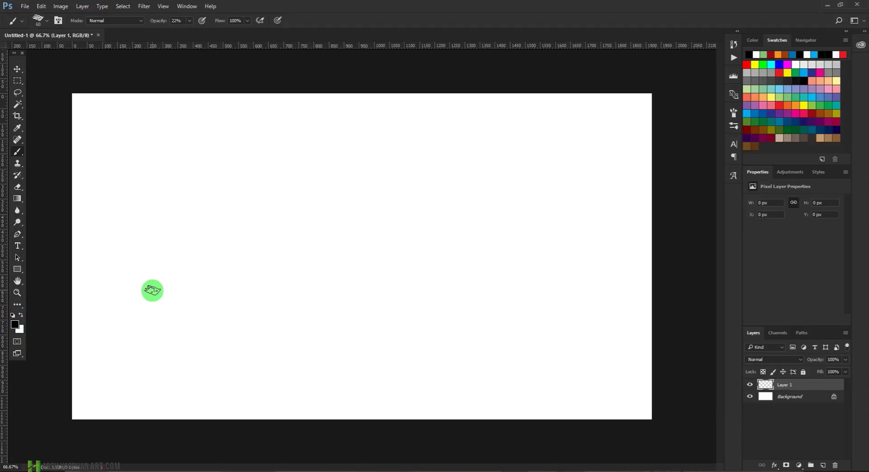
Step: Grow the brush to 250 px and paint test chalk strokes and stamps on the canvas
key("bracketright")
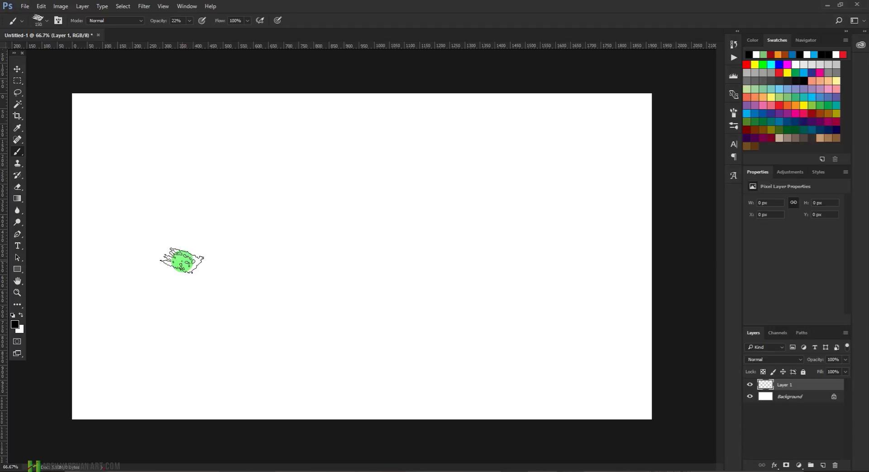
key("bracketright")
key("bracketright")
key("bracketright")
left_click_drag(442, 77, 147, 318)
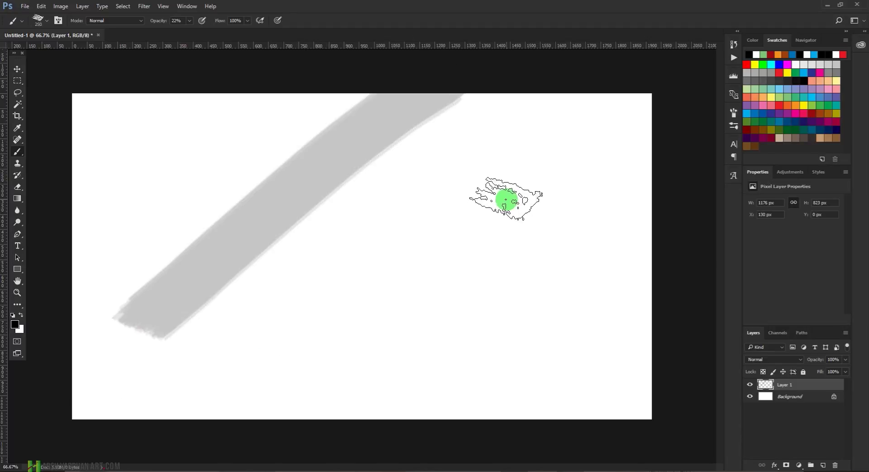
left_click(507, 200)
left_click(403, 273)
left_click(507, 244)
left_click(501, 333)
left_click(421, 275)
left_click(437, 219)
left_click(427, 186)
left_click(370, 169)
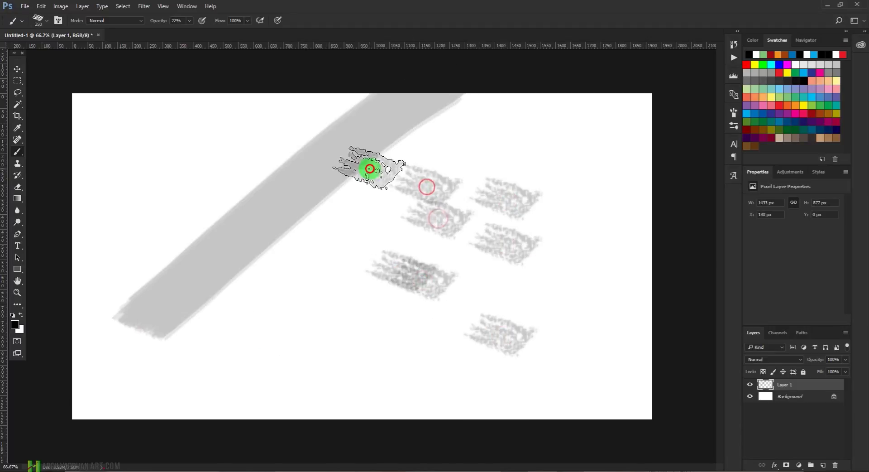
Step: Stamp a few more test marks, undo all test strokes, and open the Brush settings
left_click(326, 217)
left_click(305, 235)
left_click(287, 229)
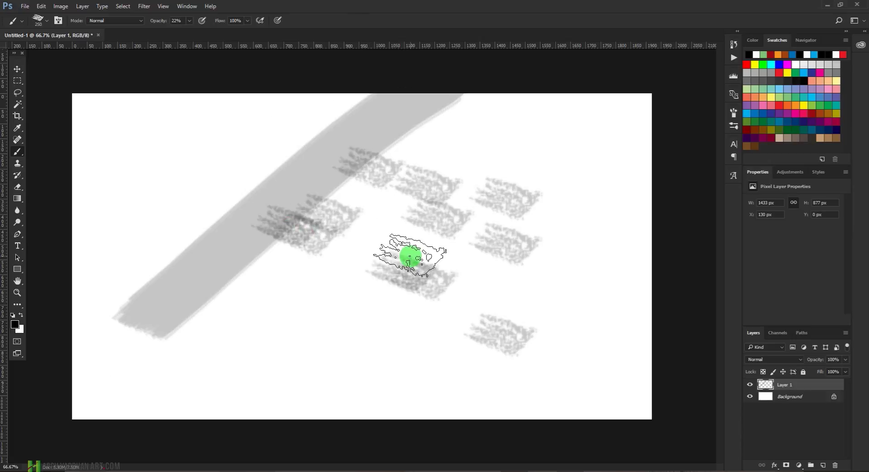
key("ctrl+alt+z")
key("ctrl+alt+z")
key("ctrl+alt+z")
key("ctrl+alt+z")
key("ctrl+alt+z")
key("ctrl+alt+z")
key("ctrl+alt+z")
key("ctrl+alt+z")
key("ctrl+alt+z")
key("ctrl+alt+z")
key("ctrl+alt+z")
key("ctrl+alt+z")
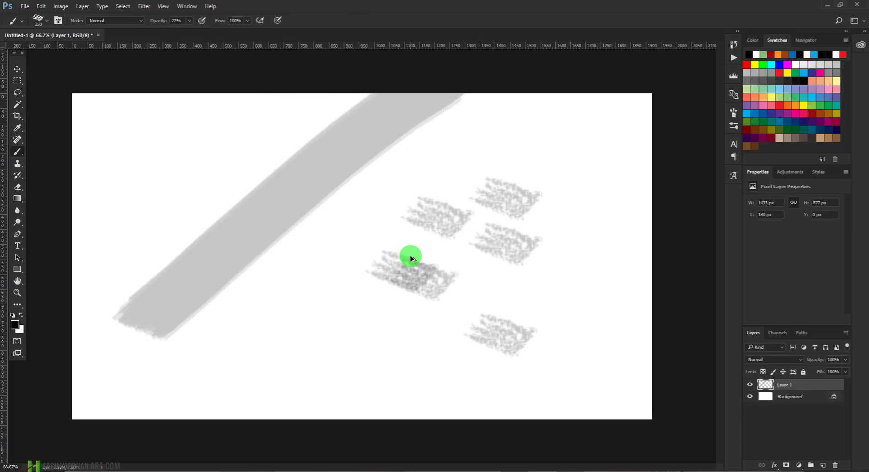
left_click(737, 123)
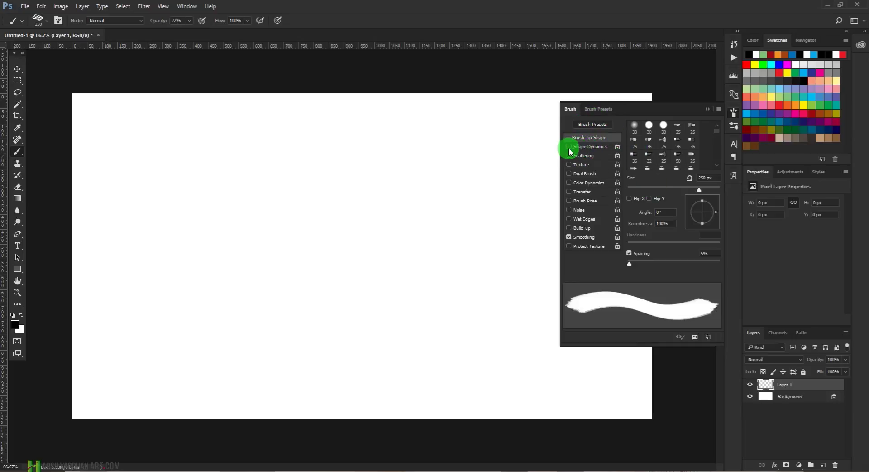
Step: Enable Shape Dynamics with 100% size jitter and 29% angle jitter
left_click(584, 150)
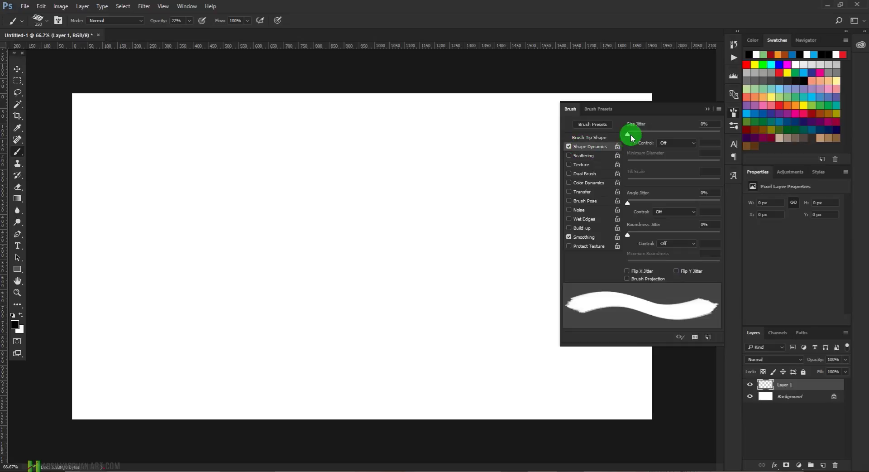
left_click_drag(629, 134, 723, 132)
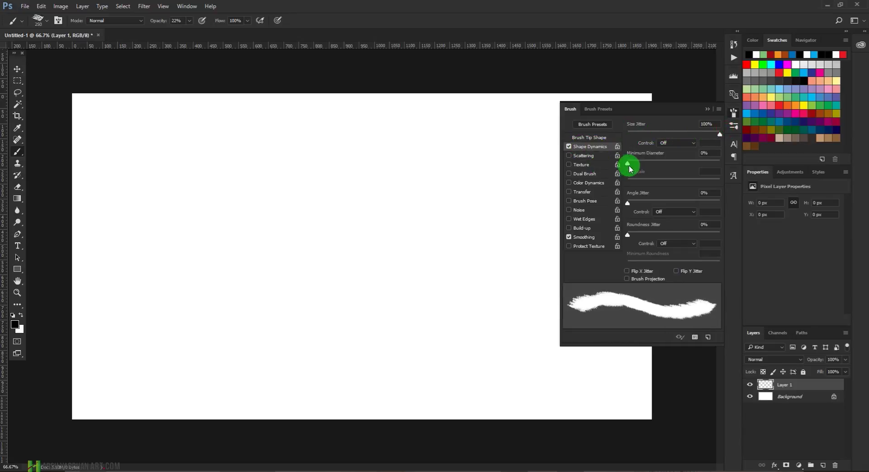
left_click_drag(626, 203, 655, 205)
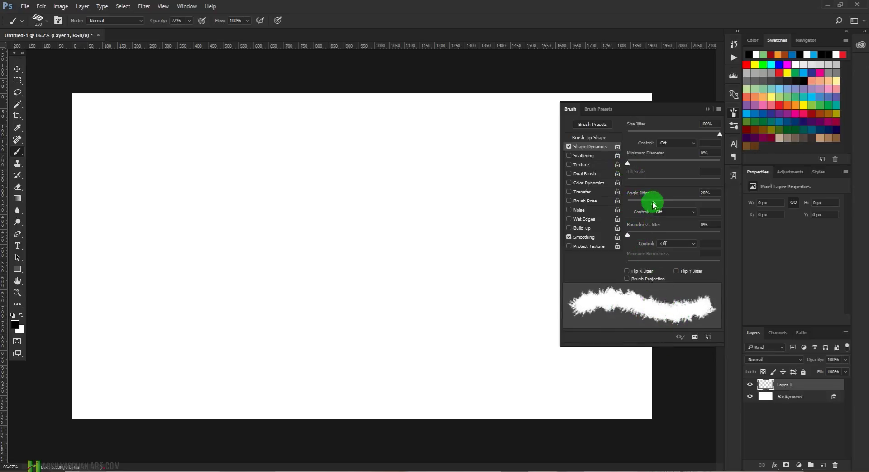
mouse_move(654, 205)
left_mouse_down()
mouse_move(646, 204)
mouse_move(655, 203)
left_mouse_up()
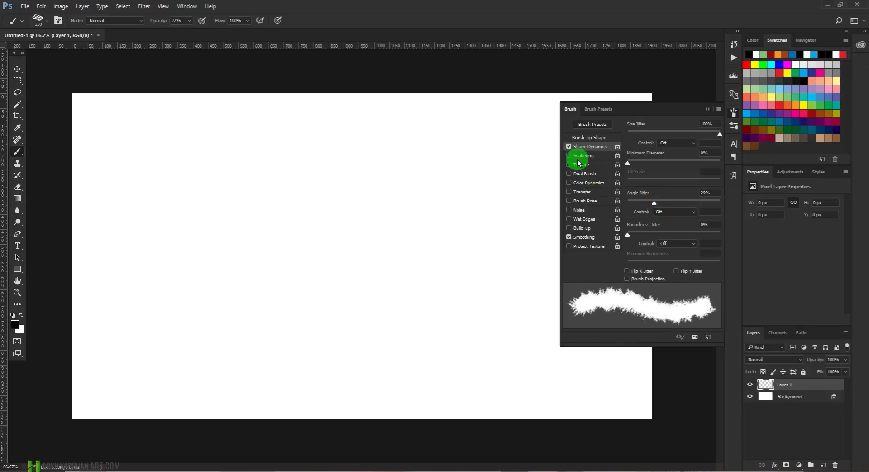
Step: Enable Scattering on both axes at 789% with a count of 2
left_click(579, 159)
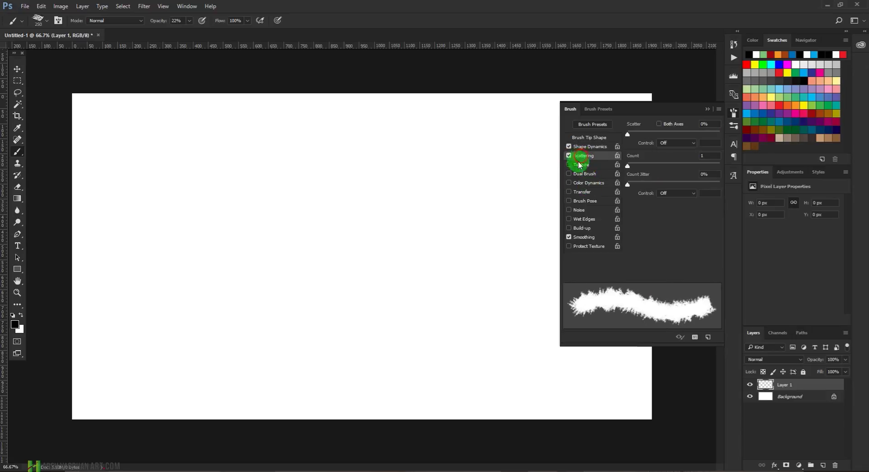
left_click(660, 123)
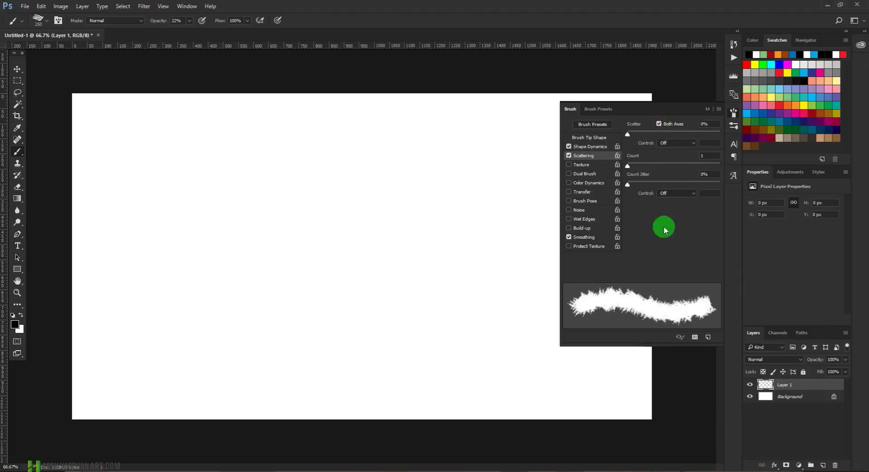
mouse_move(630, 135)
left_mouse_down()
mouse_move(708, 135)
mouse_move(701, 134)
left_mouse_up()
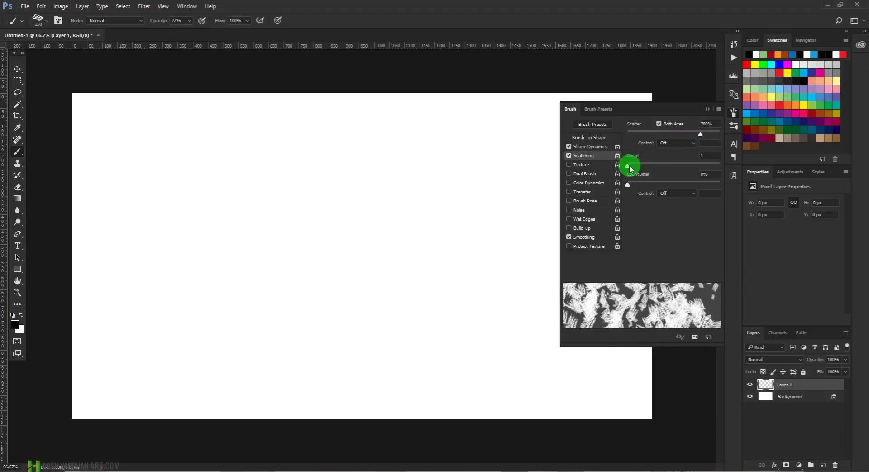
left_click_drag(631, 168, 632, 164)
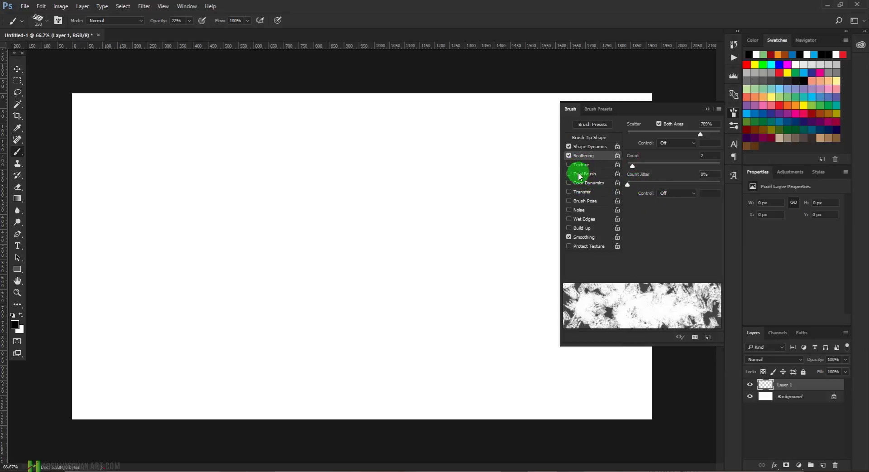
Step: Enable Transfer with 50% opacity jitter and 55% flow jitter, then close the brush settings
left_click(580, 193)
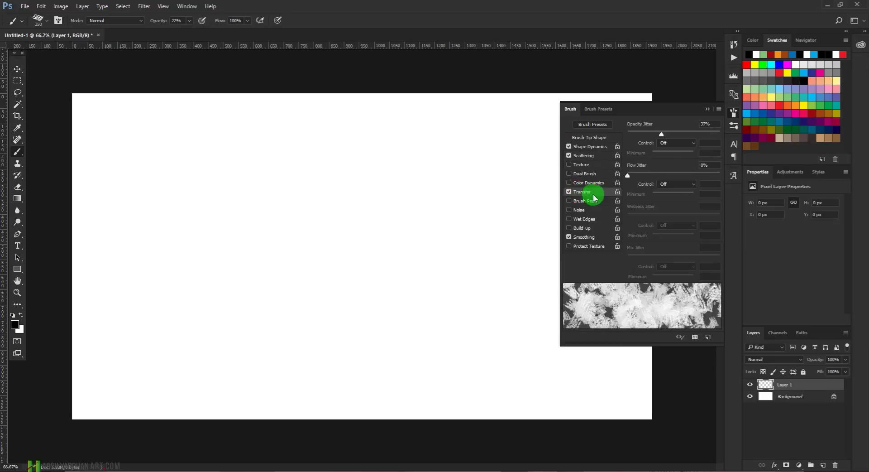
mouse_move(650, 135)
left_mouse_down()
mouse_move(652, 146)
mouse_move(683, 137)
mouse_move(674, 136)
left_mouse_up()
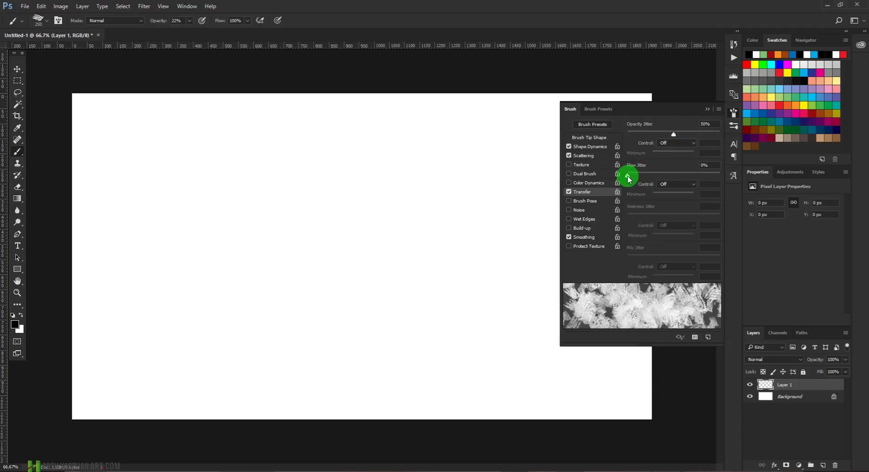
left_click_drag(628, 176, 674, 177)
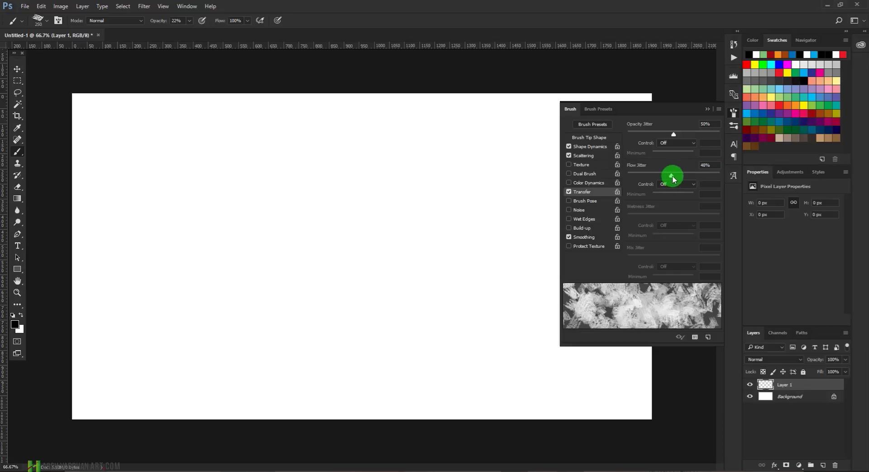
mouse_move(681, 177)
left_mouse_down()
mouse_move(653, 177)
mouse_move(679, 178)
left_mouse_up()
left_click(709, 110)
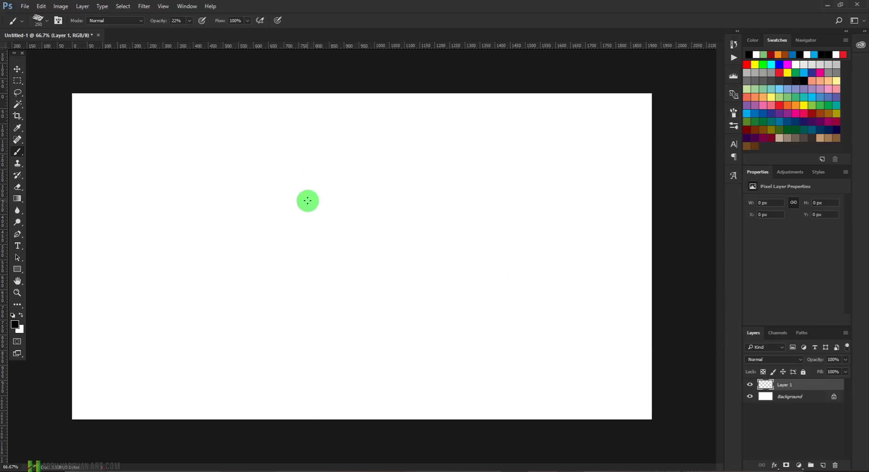
Step: Paint scattered grey chalk dabs, then faint brown dabs, across Layer 1
mouse_move(525, 167)
left_mouse_down()
mouse_move(201, 305)
mouse_move(184, 274)
mouse_move(157, 322)
mouse_move(116, 144)
mouse_move(93, 124)
left_mouse_up()
mouse_move(184, 130)
left_mouse_down()
mouse_move(74, 404)
mouse_move(88, 386)
mouse_move(238, 442)
mouse_move(569, 372)
mouse_move(563, 382)
mouse_move(631, 235)
mouse_move(596, 154)
mouse_move(266, 149)
mouse_move(238, 374)
mouse_move(394, 402)
mouse_move(383, 407)
mouse_move(380, 350)
mouse_move(292, 335)
mouse_move(640, 311)
mouse_move(612, 256)
mouse_move(621, 169)
mouse_move(200, 112)
mouse_move(135, 158)
mouse_move(175, 157)
left_mouse_up()
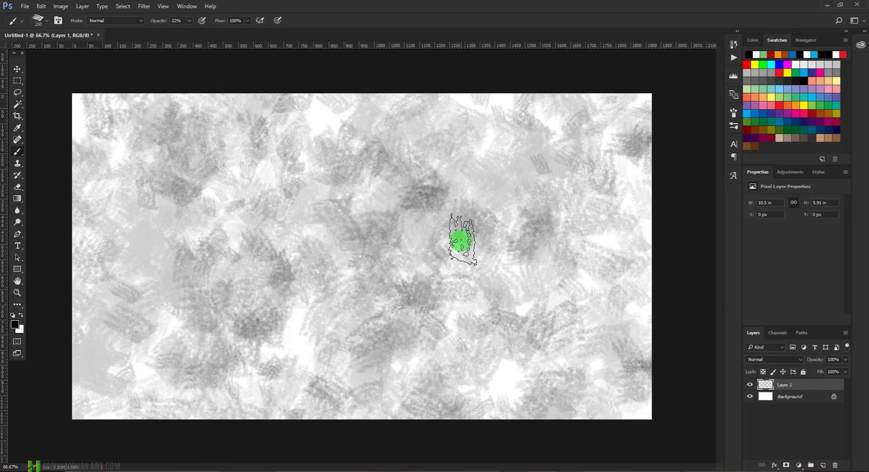
left_click(838, 137)
mouse_move(627, 210)
left_mouse_down()
mouse_move(511, 305)
mouse_move(368, 345)
left_mouse_up()
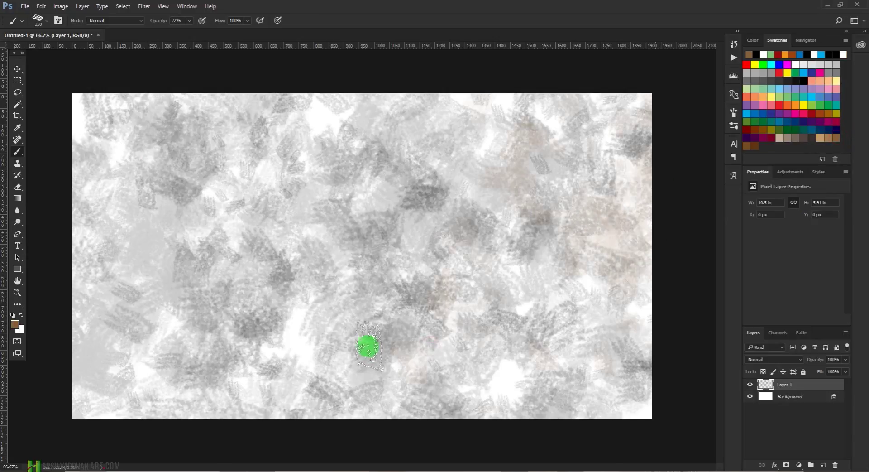
mouse_move(189, 135)
left_mouse_down()
mouse_move(330, 320)
mouse_move(154, 354)
mouse_move(141, 277)
mouse_move(132, 398)
mouse_move(118, 400)
mouse_move(126, 396)
mouse_move(117, 373)
mouse_move(89, 404)
mouse_move(103, 406)
mouse_move(120, 375)
left_mouse_up()
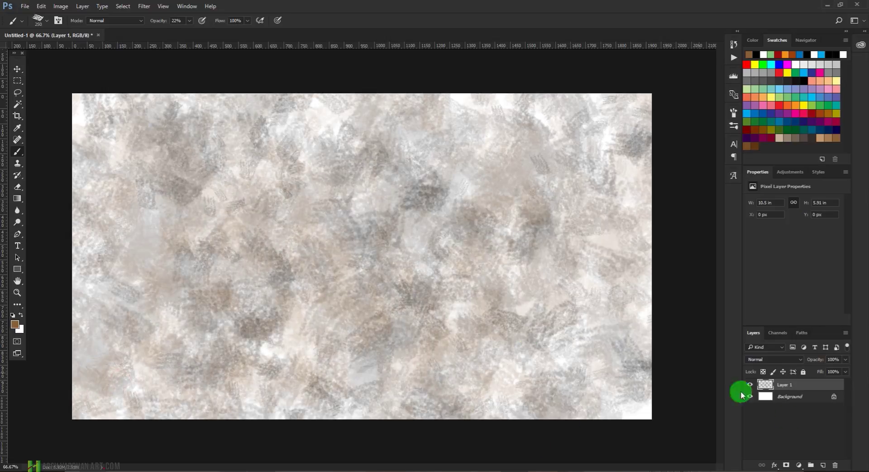
Step: Add Layer 2 and switch to a Hard Round tip with 100% spacing
left_click(823, 465)
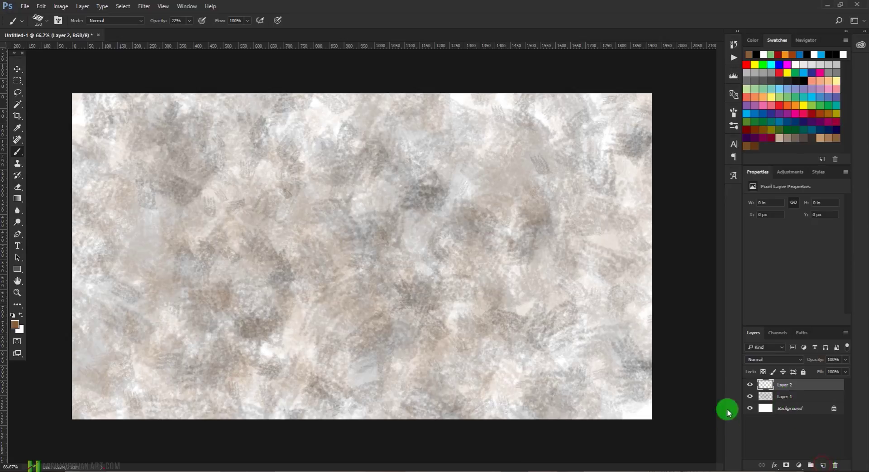
left_click(47, 20)
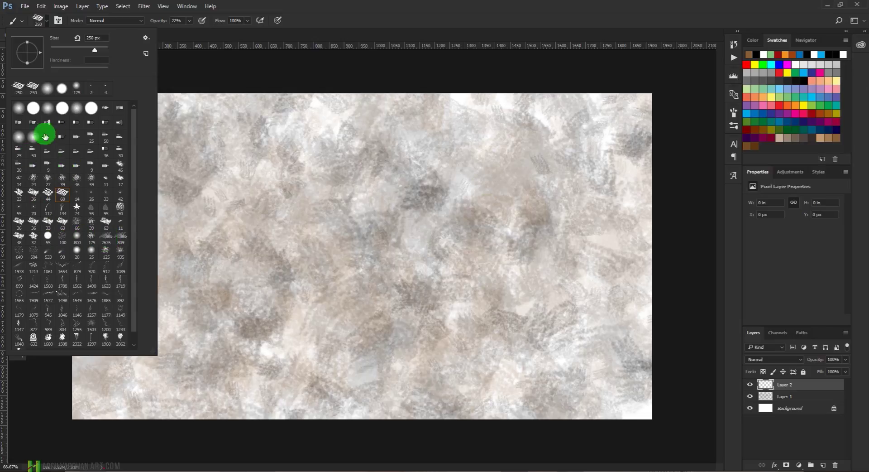
left_click(33, 108)
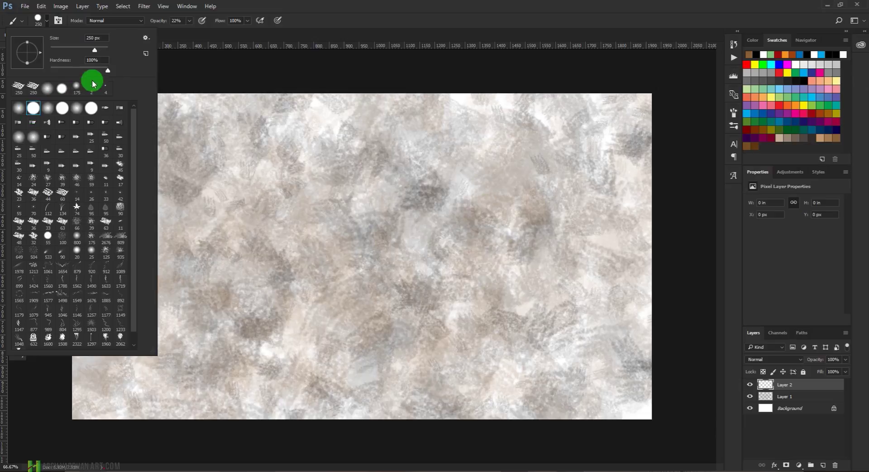
left_click(388, 6)
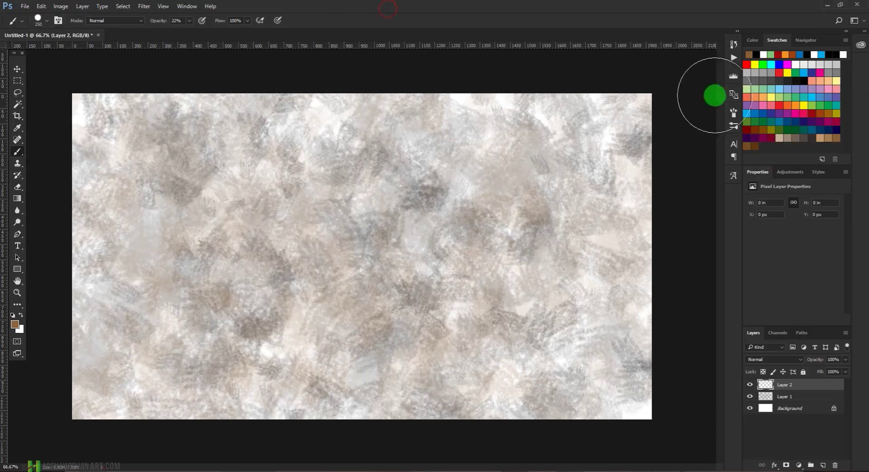
left_click(733, 110)
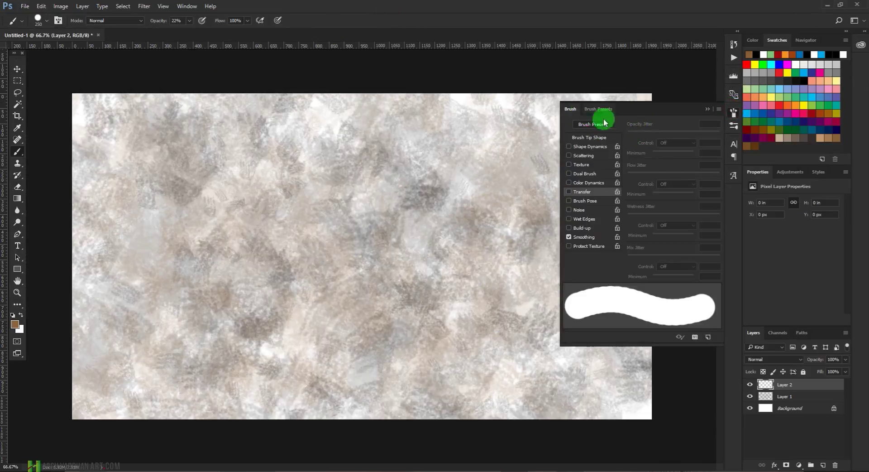
left_click(586, 138)
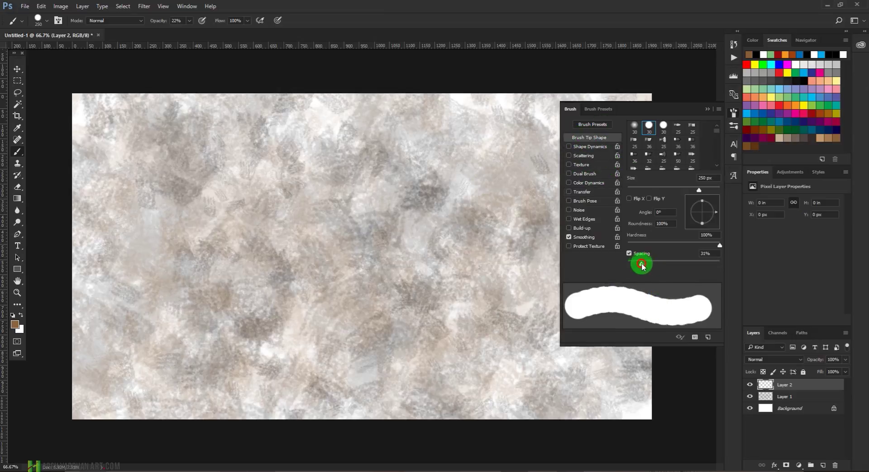
mouse_move(642, 265)
left_mouse_down()
mouse_move(673, 265)
mouse_move(666, 264)
left_mouse_up()
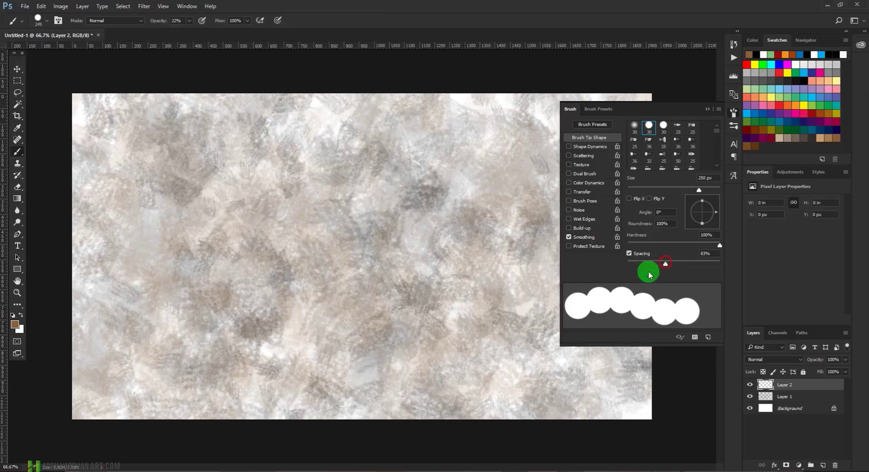
Step: Enable Shape Dynamics: 100% size jitter, 16% angle jitter, and roundness jitter for ellipses
left_click(588, 147)
left_click_drag(629, 132, 723, 137)
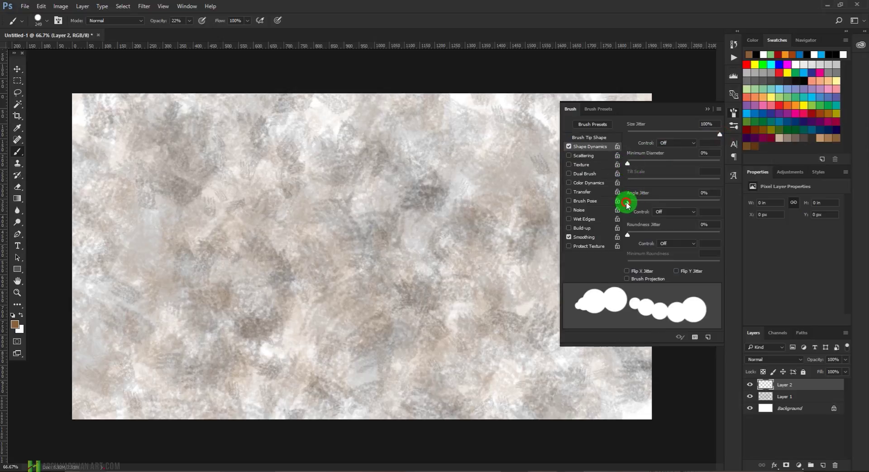
left_click_drag(671, 205, 642, 202)
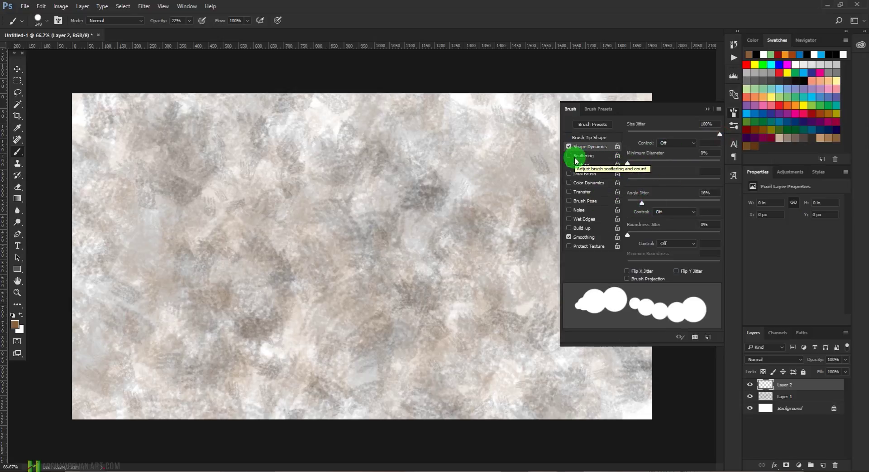
left_click_drag(628, 235, 700, 239)
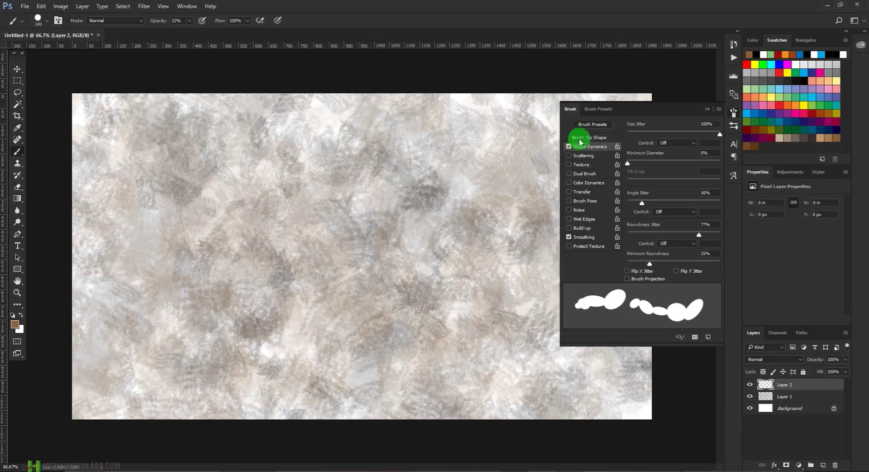
Step: Set Scattering on both axes to 1000% with a count of 2
left_click(582, 157)
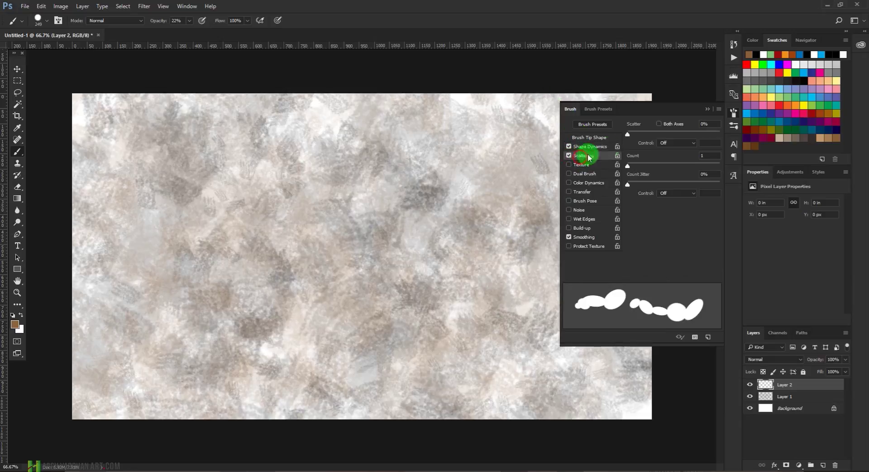
left_click(659, 124)
left_click_drag(628, 135, 725, 130)
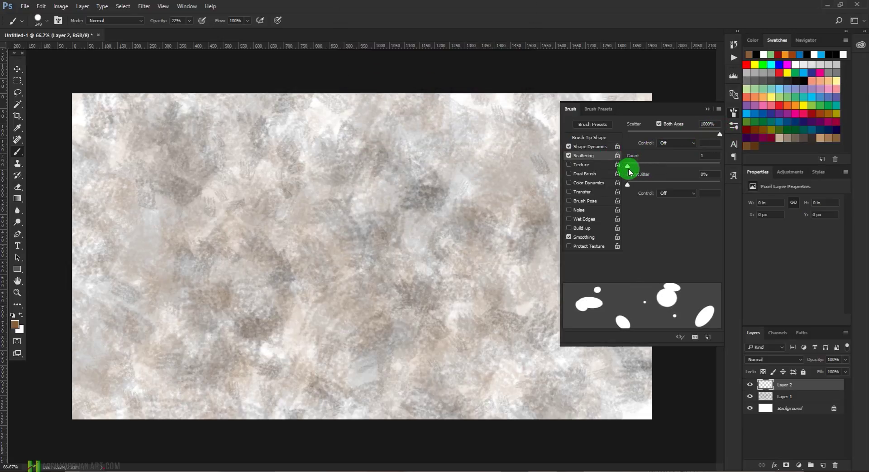
left_click_drag(629, 166, 635, 167)
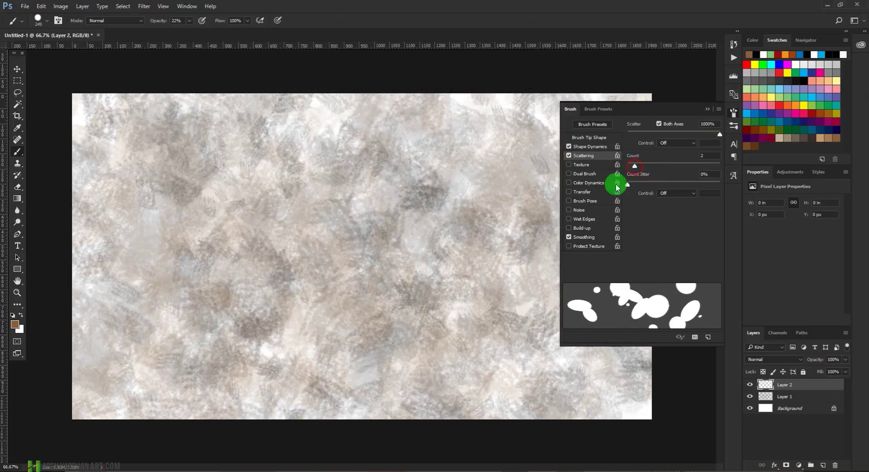
Step: Enable Texture with a speckled pattern at 81% scale
left_click(581, 165)
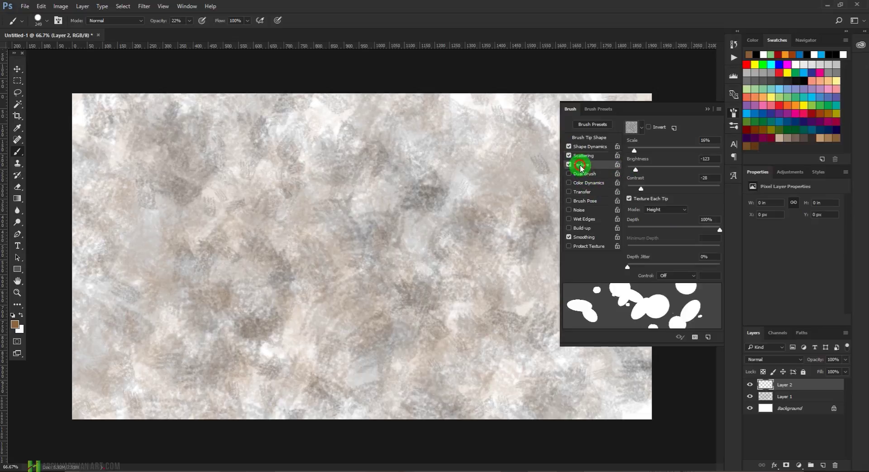
left_click(642, 128)
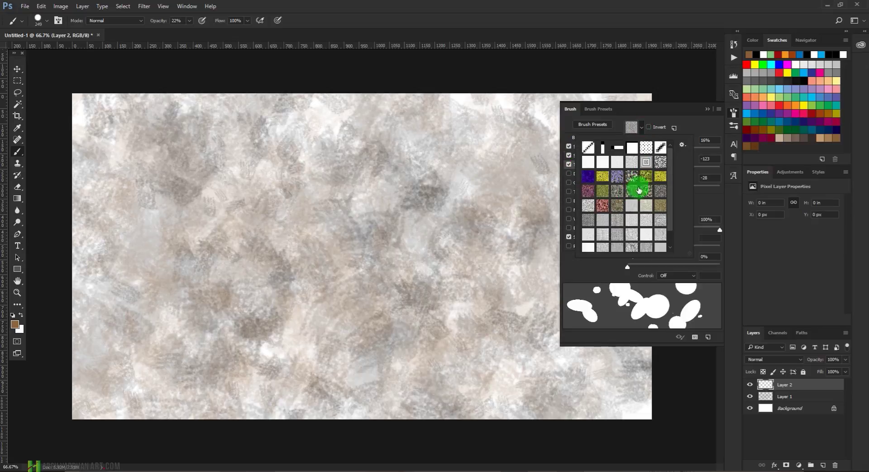
left_click(632, 176)
left_click(705, 139)
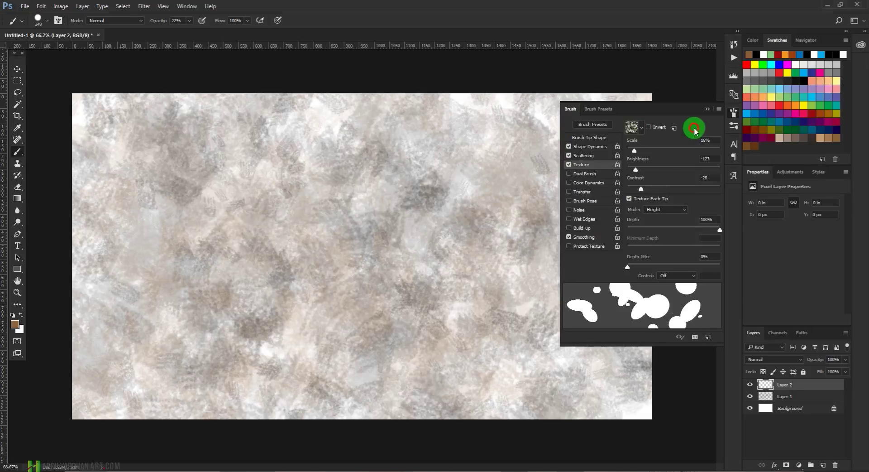
mouse_move(637, 155)
left_mouse_down()
mouse_move(665, 151)
mouse_move(677, 167)
mouse_move(634, 169)
mouse_move(656, 186)
mouse_move(669, 183)
left_mouse_up()
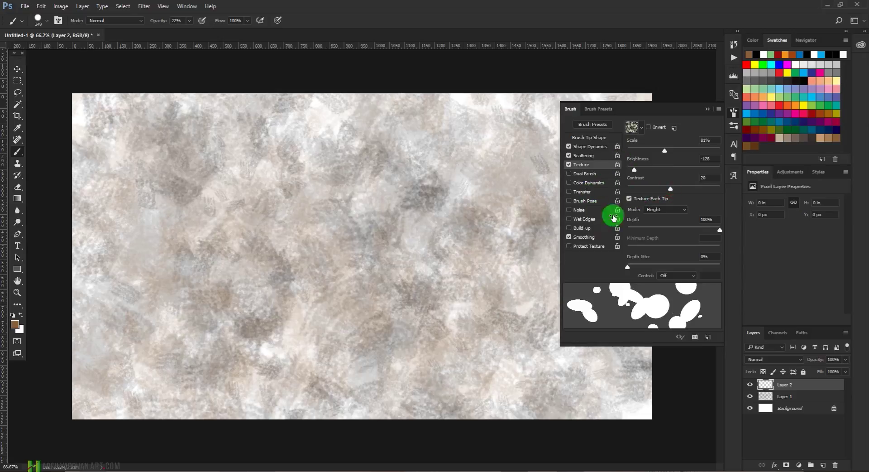
Step: Enable Transfer with random opacity jitter and 72% flow jitter
left_click(583, 197)
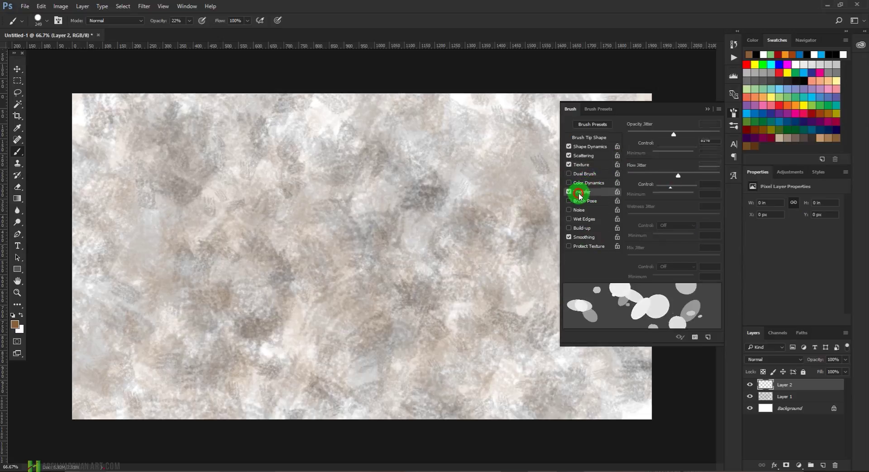
left_click_drag(652, 138, 691, 134)
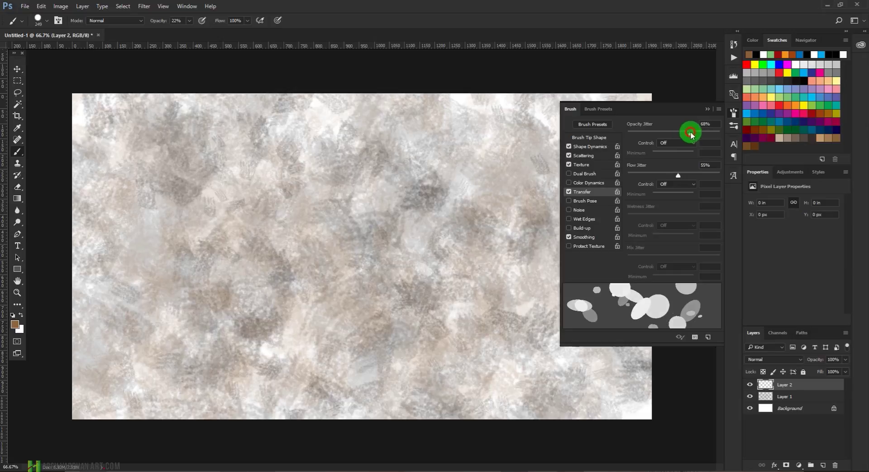
left_click_drag(679, 180, 694, 176)
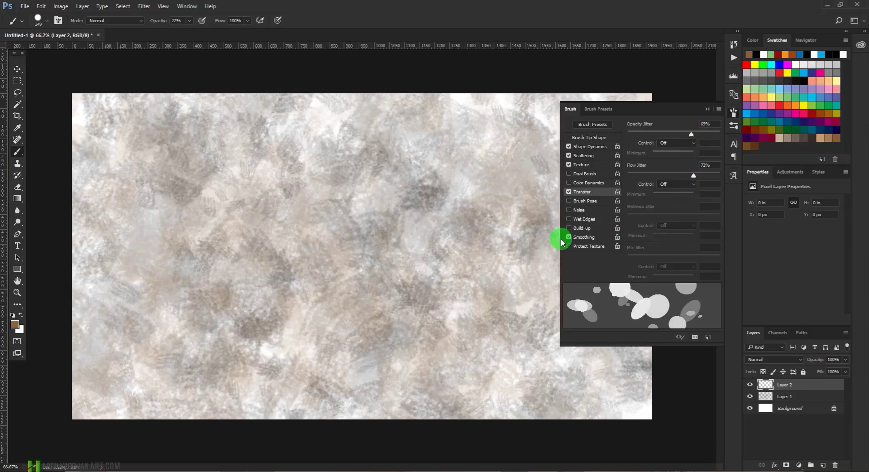
Step: Turn on Wet Edges for the dabs and close the brush settings
left_click(569, 219)
left_click(570, 219)
left_click(570, 219)
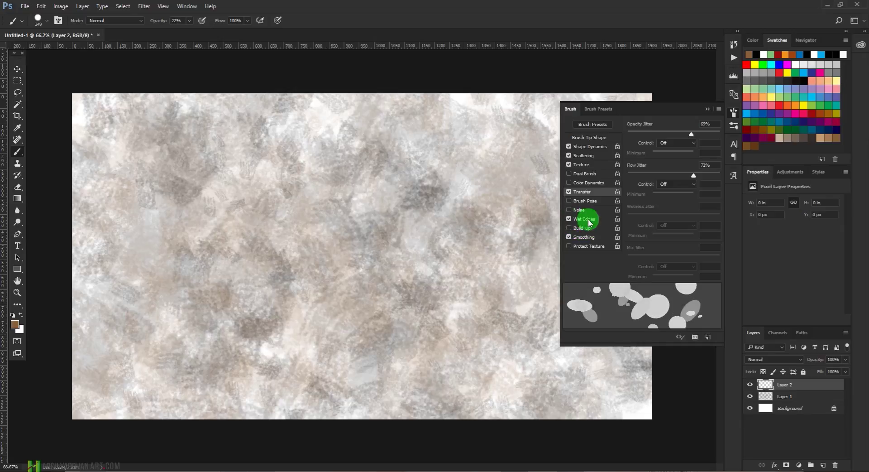
left_click(588, 221)
left_click(582, 220)
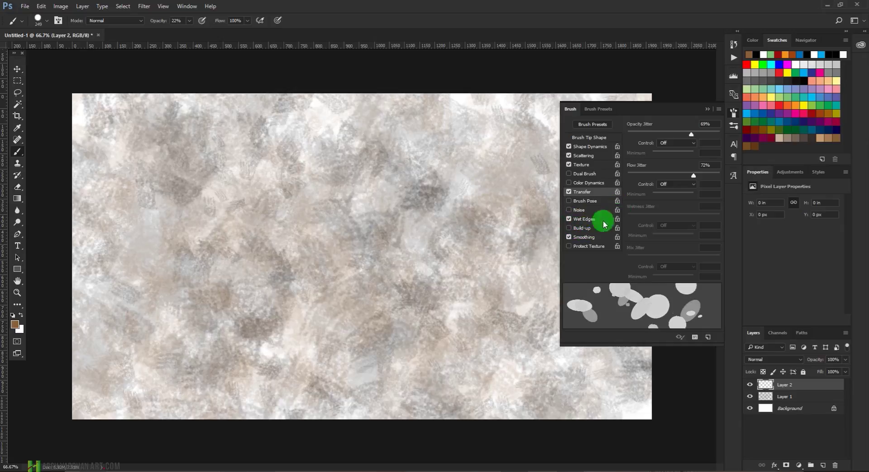
left_click(704, 108)
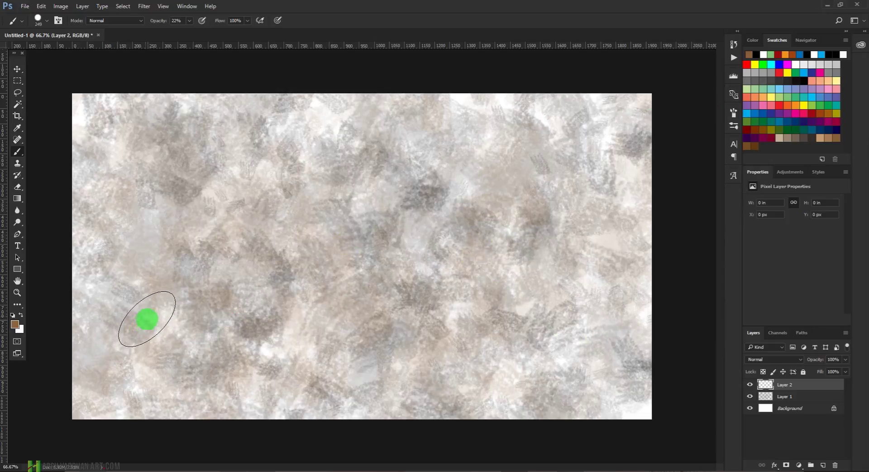
Step: Paint scattered dark grey ellipses on Layer 2 in default black, then add Layer 3
key("d")
mouse_move(584, 181)
left_mouse_down()
mouse_move(275, 236)
mouse_move(248, 304)
mouse_move(248, 191)
mouse_move(178, 136)
mouse_move(162, 139)
mouse_move(274, 263)
mouse_move(552, 335)
mouse_move(634, 341)
mouse_move(446, 383)
mouse_move(372, 387)
mouse_move(337, 370)
mouse_move(366, 309)
mouse_move(521, 261)
mouse_move(407, 305)
mouse_move(624, 274)
mouse_move(560, 271)
mouse_move(557, 222)
mouse_move(354, 145)
mouse_move(214, 136)
mouse_move(126, 117)
mouse_move(118, 173)
mouse_move(149, 123)
mouse_move(131, 127)
mouse_move(165, 177)
mouse_move(566, 197)
mouse_move(513, 237)
mouse_move(536, 263)
mouse_move(520, 218)
mouse_move(461, 137)
mouse_move(514, 218)
mouse_move(478, 212)
mouse_move(647, 371)
mouse_move(824, 394)
mouse_move(812, 456)
left_mouse_up()
left_click(823, 466)
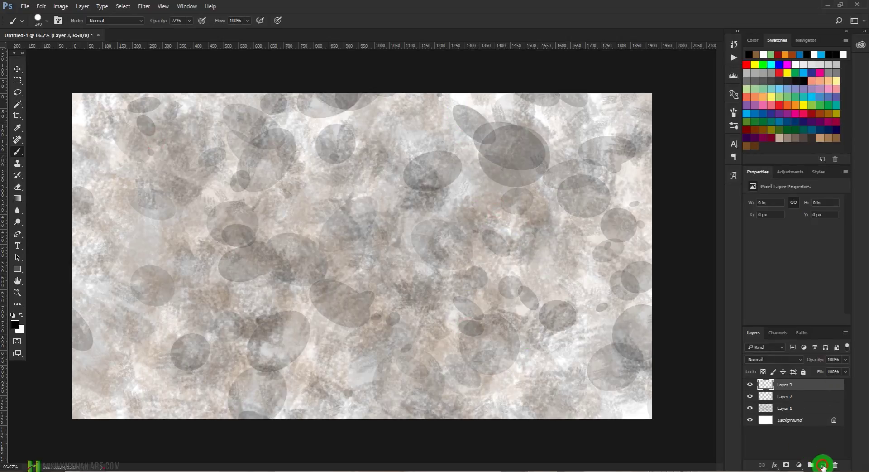
Step: Dab translucent white ellipses across the canvas on Layer 3
left_click(21, 316)
left_click(116, 258)
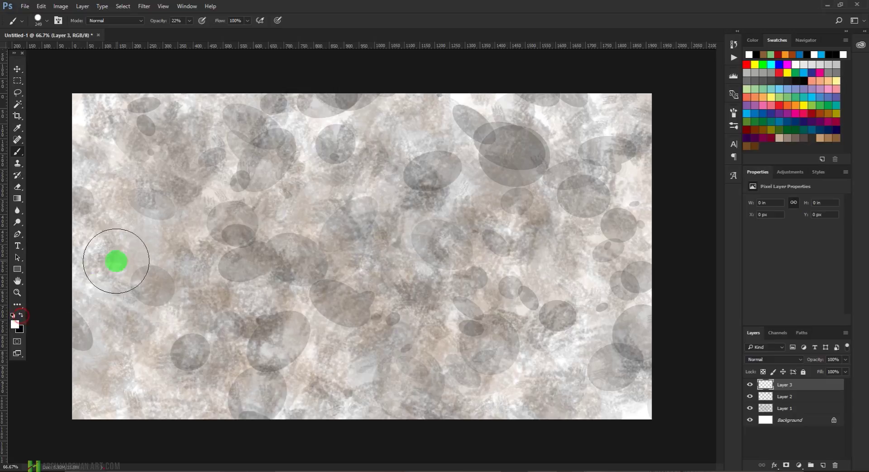
left_click(420, 175)
left_click(284, 262)
left_click(228, 267)
left_click(428, 191)
left_click(494, 172)
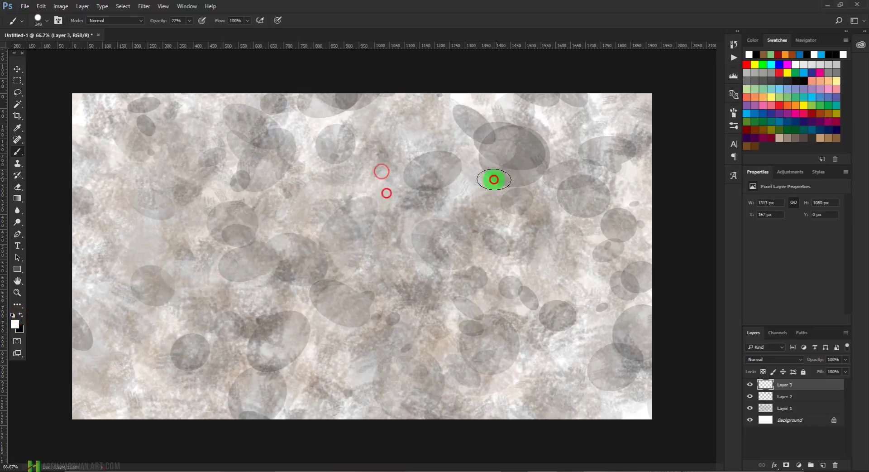
left_click(622, 245)
left_click(489, 284)
left_click(370, 132)
Step: Switch to a dark red and scatter translucent red ellipses across the canvas
left_click(477, 127)
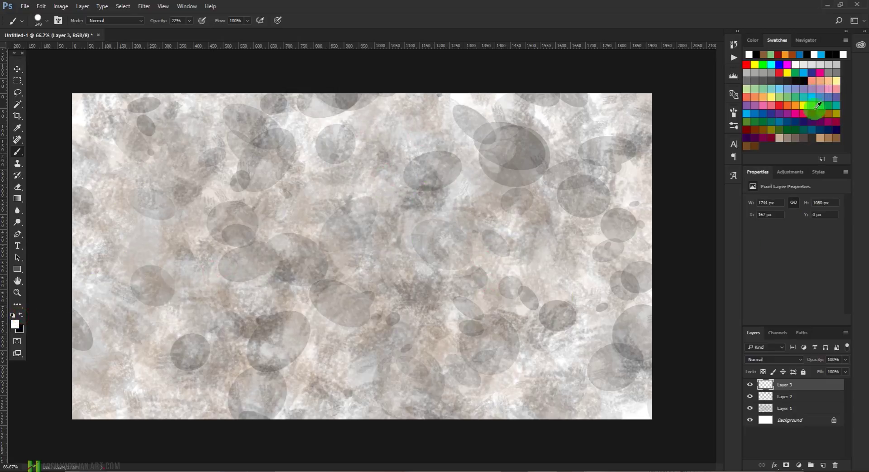
left_click(566, 196)
left_click(330, 181)
left_click(232, 155)
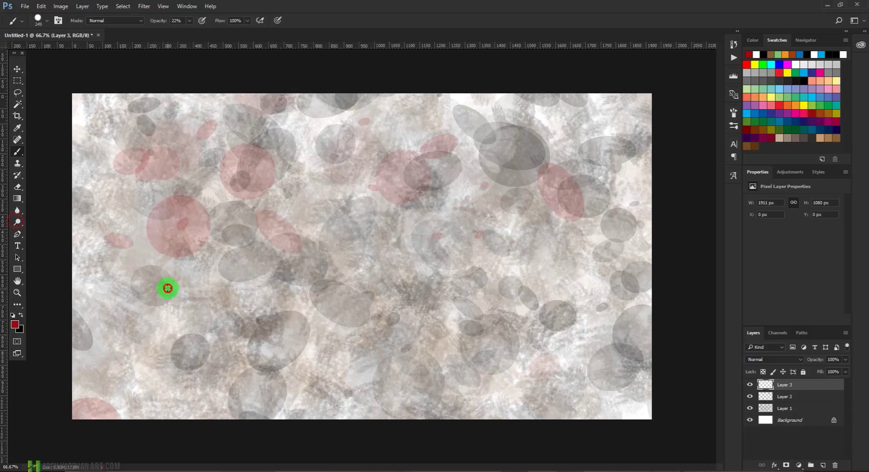
left_click(167, 290)
left_click(192, 352)
left_click(393, 383)
left_click(518, 296)
left_click(531, 265)
left_click(617, 251)
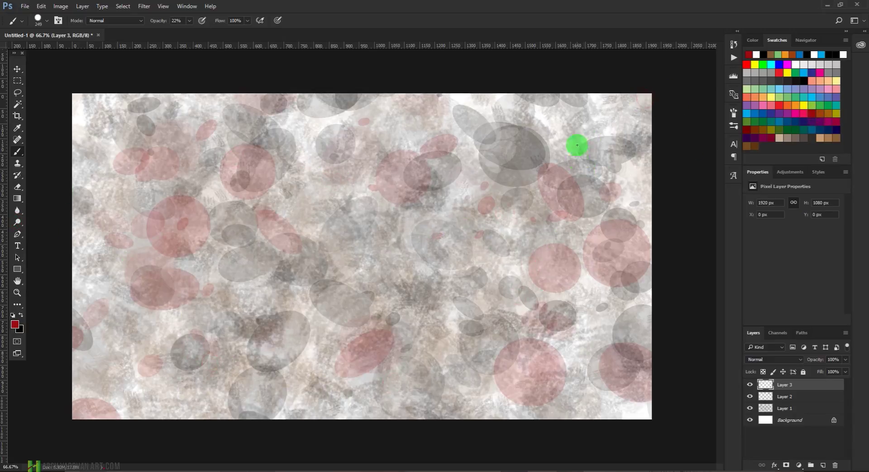
left_click(577, 132)
left_click(418, 114)
left_click(474, 109)
left_click(300, 347)
left_click(418, 270)
left_click(393, 246)
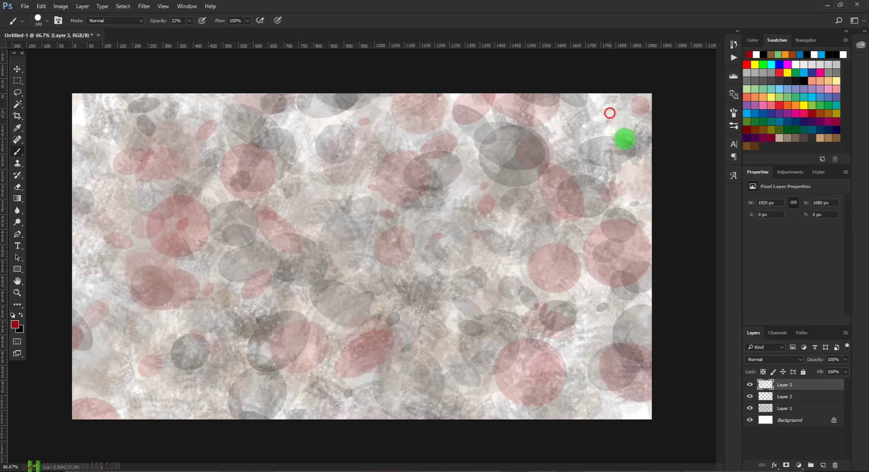
Step: Switch to a dark blue and scatter translucent blue ellipses, especially along the lower right
left_click(821, 130)
left_click(428, 285)
left_click(355, 277)
left_click(231, 222)
left_click(407, 222)
left_click(286, 149)
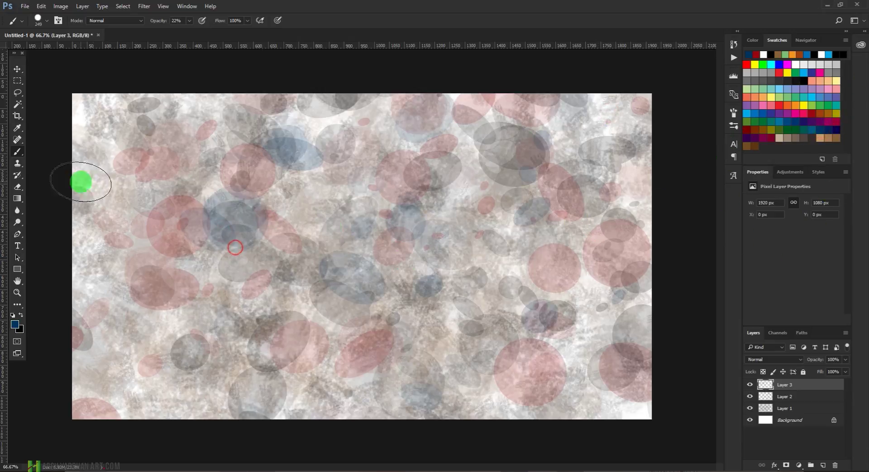
left_click(102, 174)
left_click(145, 279)
left_click(209, 342)
left_click(336, 334)
left_click(471, 304)
left_click(548, 294)
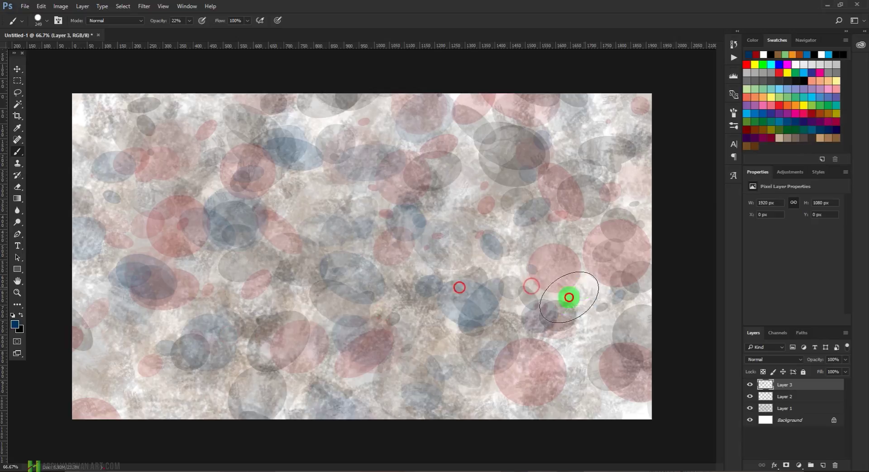
left_click(589, 289)
left_click(615, 340)
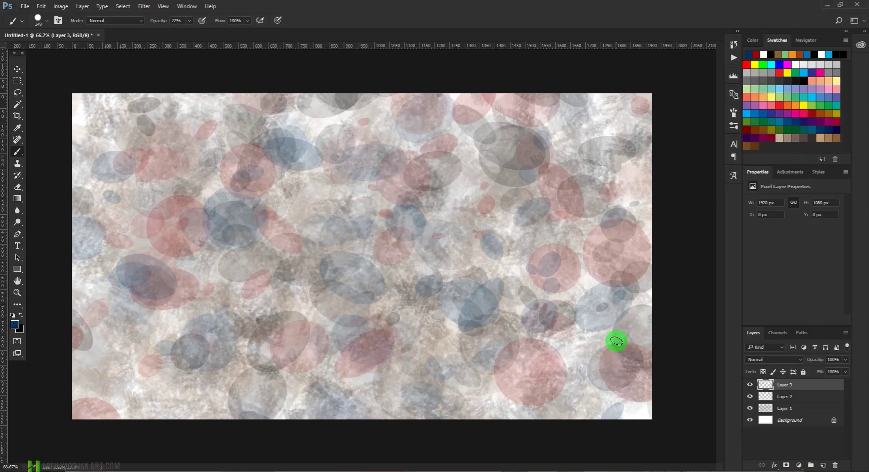
left_click(245, 184)
left_click(170, 120)
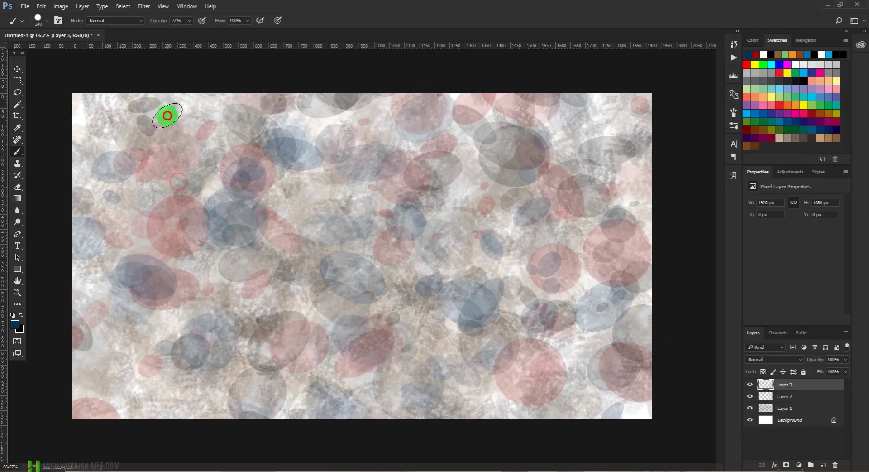
left_click(107, 111)
left_click(297, 349)
left_click(359, 195)
left_click(529, 326)
left_click(581, 383)
left_click(640, 315)
left_click(619, 414)
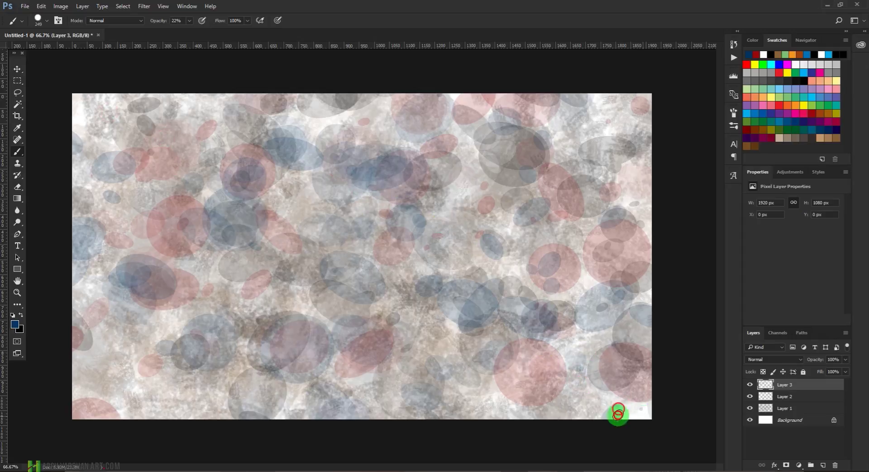
left_click(635, 403)
left_click(580, 371)
left_click(620, 257)
left_click(636, 198)
left_click(649, 145)
left_click(526, 252)
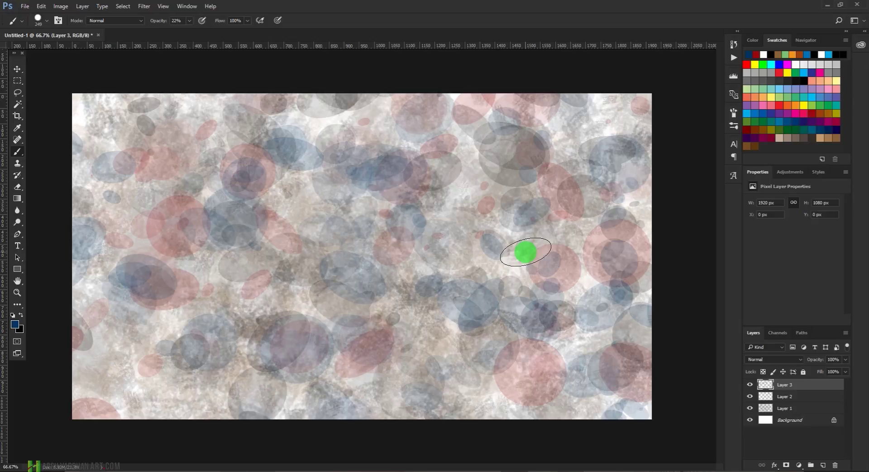
mouse_move(765, 384)
left_mouse_down()
mouse_move(787, 402)
mouse_move(775, 410)
left_mouse_up()
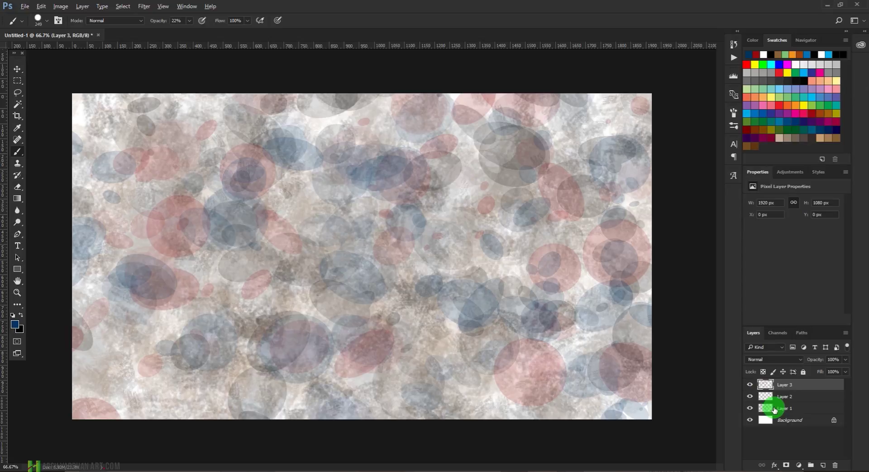
Step: Stamp all visible layers into a new Layer 4 and make the lower layers visible again
key("ctrl+shift+alt+e")
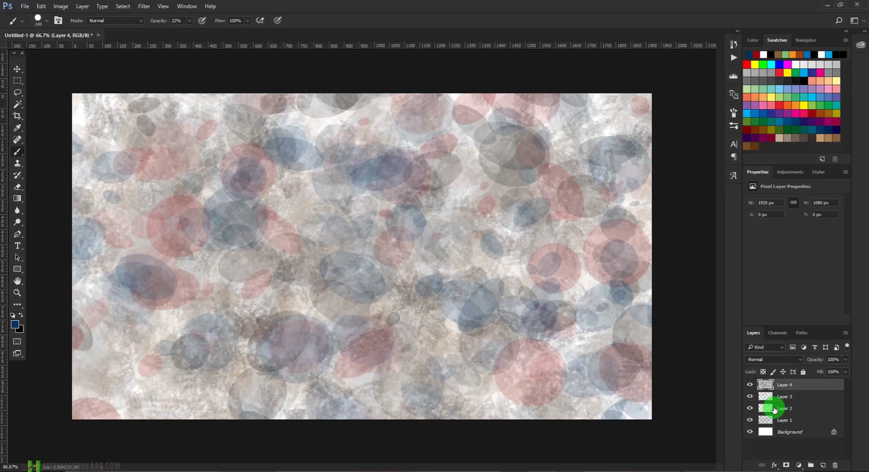
left_click(750, 385, "alt")
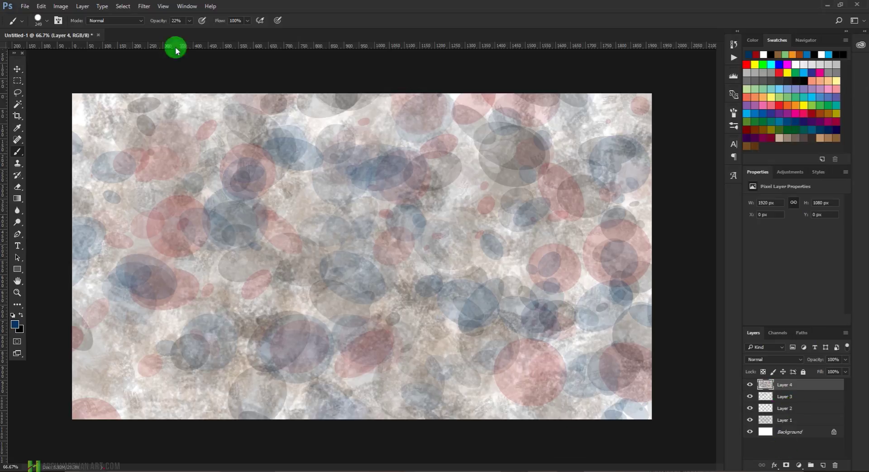
left_click(145, 6)
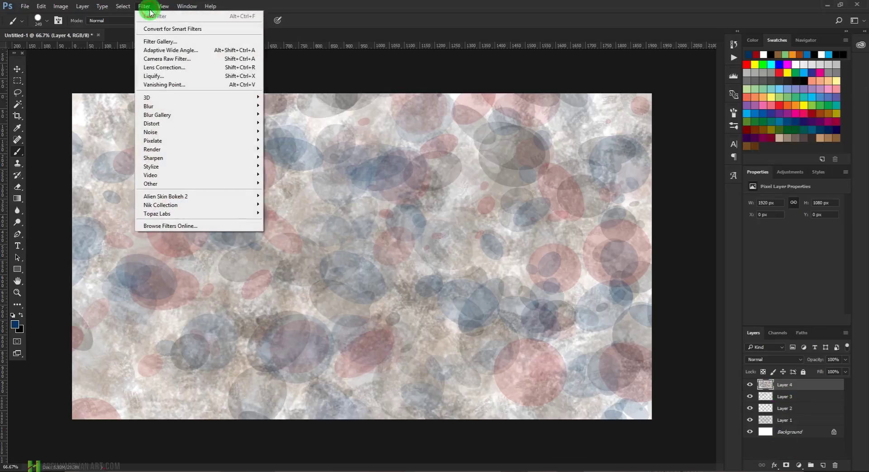
Step: Open the Filter Gallery and zoom its preview out, then back to 66.7%
left_click(153, 42)
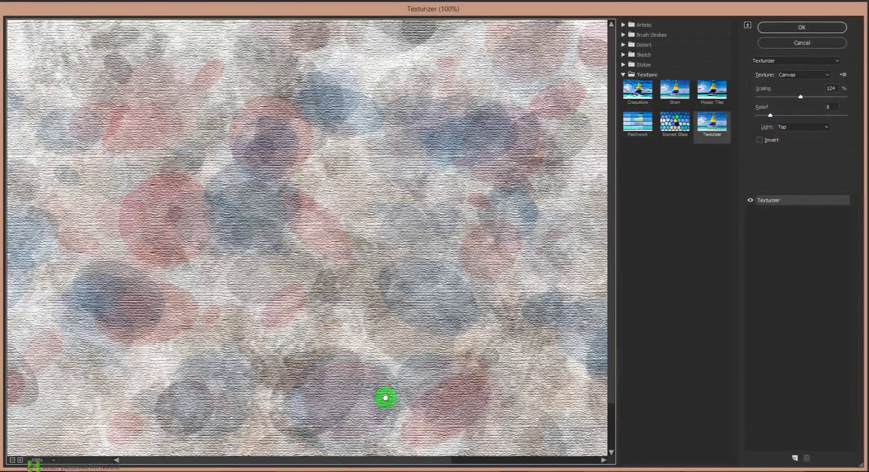
left_click(12, 460)
left_click(12, 460)
left_click(12, 459)
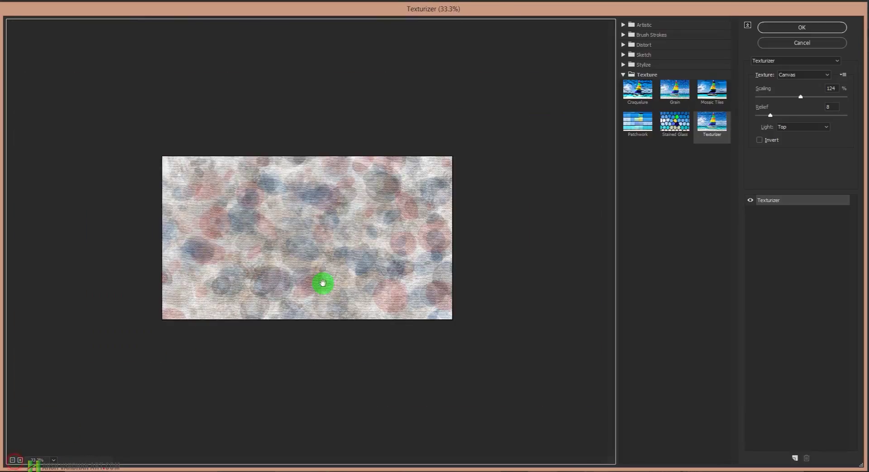
left_click(20, 459)
left_click(20, 460)
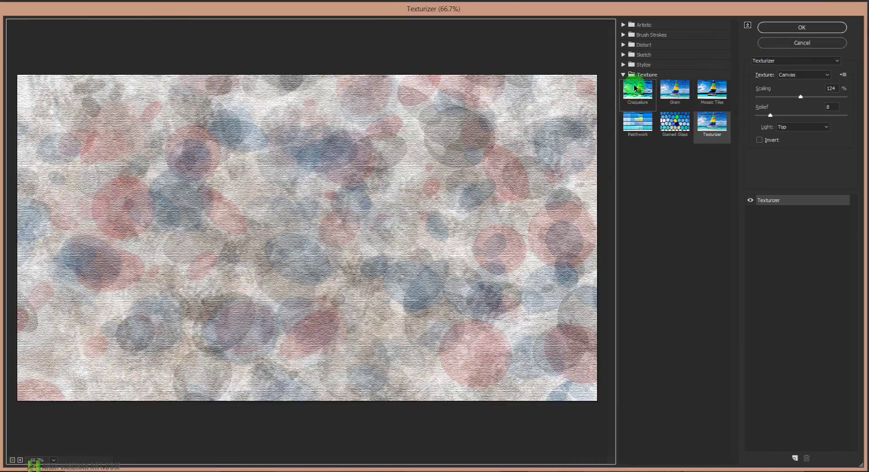
Step: Compare Craquelure, Grain, Mosaic Tiles, Patchwork, Stained Glass and Texturizer, settling on Craquelure
left_click(646, 104)
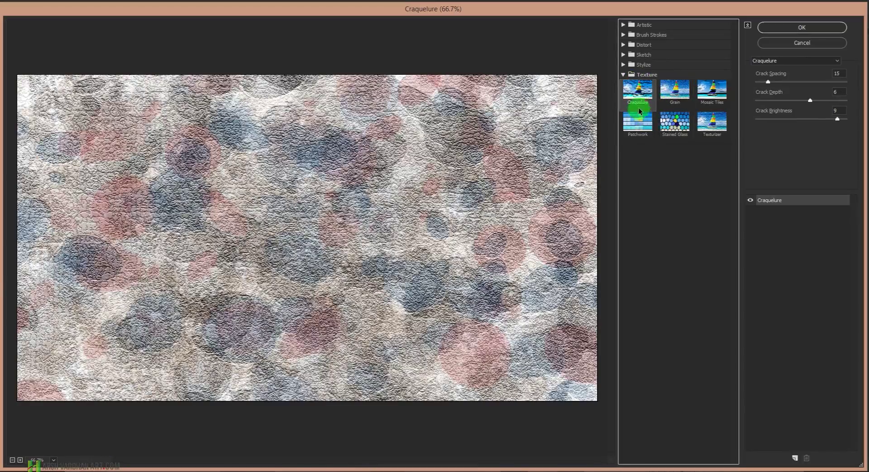
left_click(669, 101)
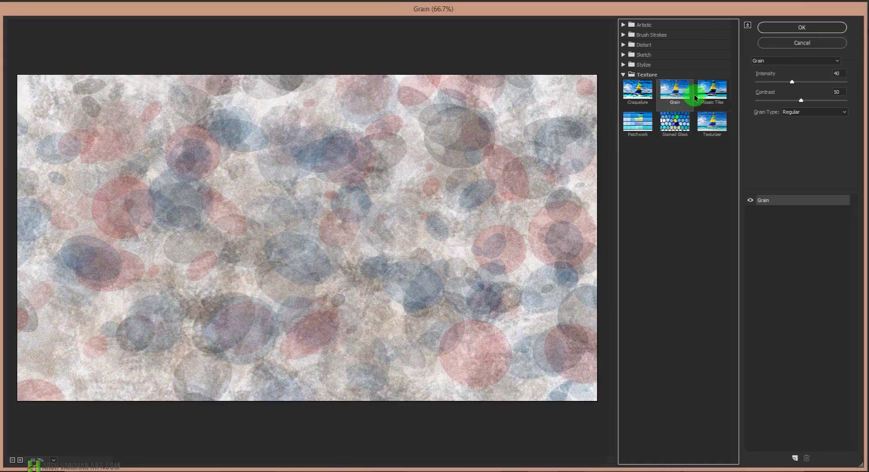
left_click(711, 93)
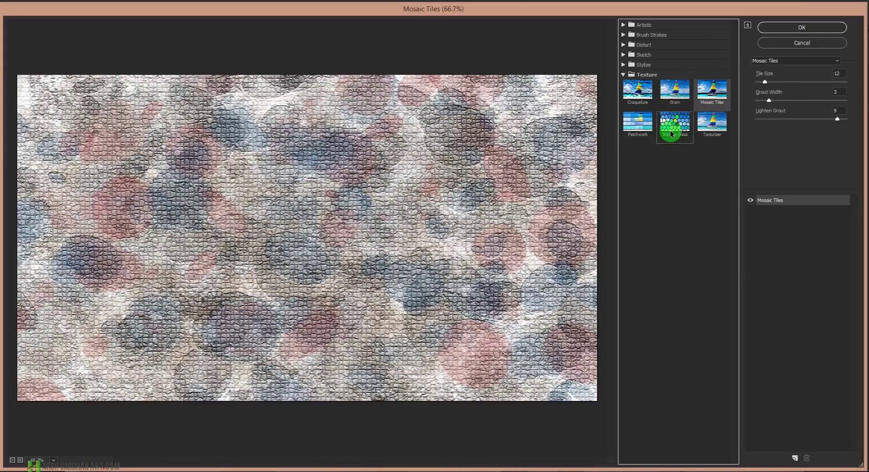
left_click(639, 123)
left_click(679, 129)
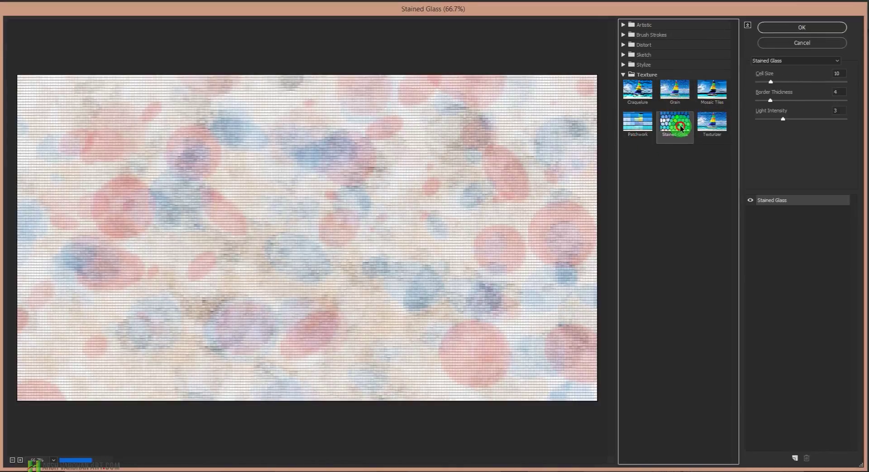
left_click(712, 123)
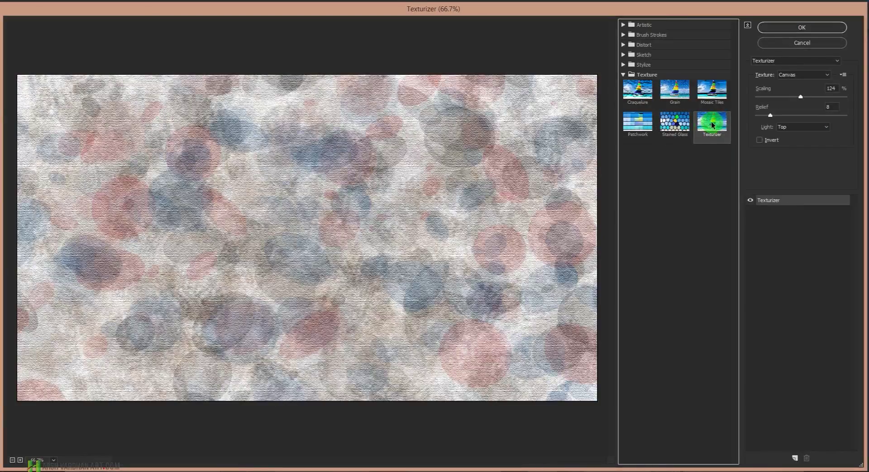
left_click(636, 90)
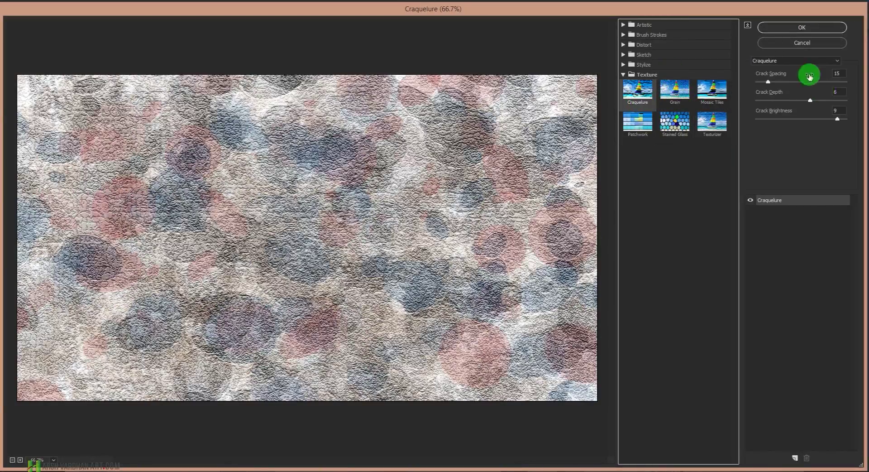
Step: Apply Craquelure to Layer 4 with crack spacing 45, depth 5 and lowered brightness
left_click_drag(768, 81, 798, 105)
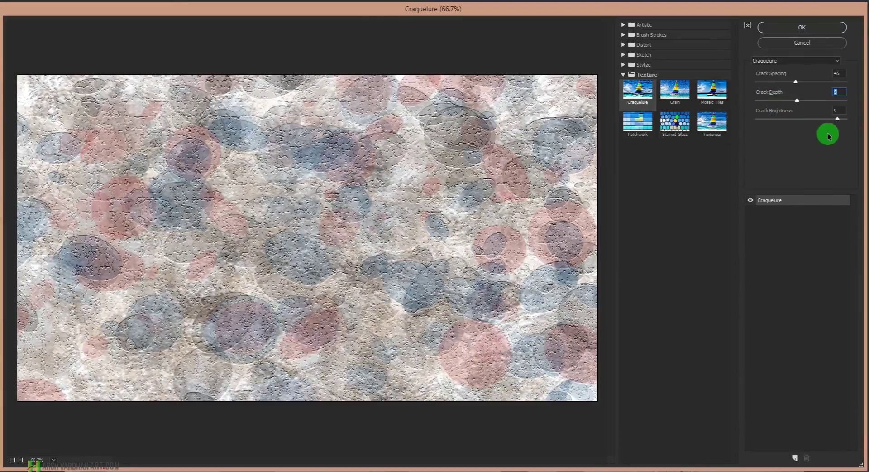
left_click_drag(839, 121, 818, 119)
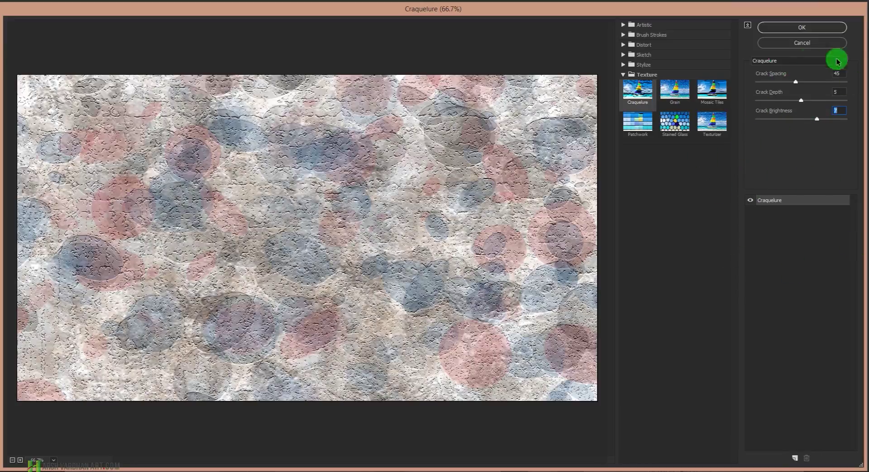
left_click(824, 30)
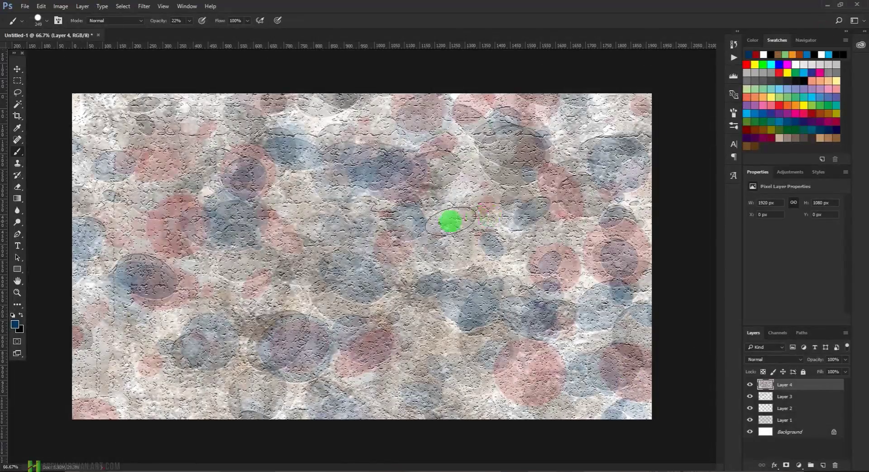